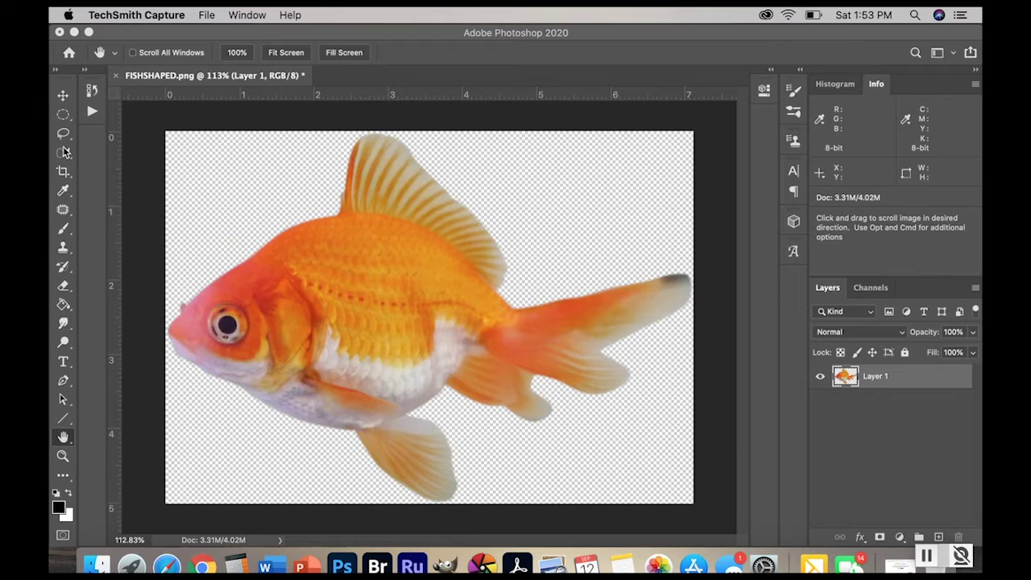
- Extend the canvas beyond the fish's mouth and tail with the Crop tool, to a total width of about 8.09
{"action": "left_click", "coordinate": [93, 165]}
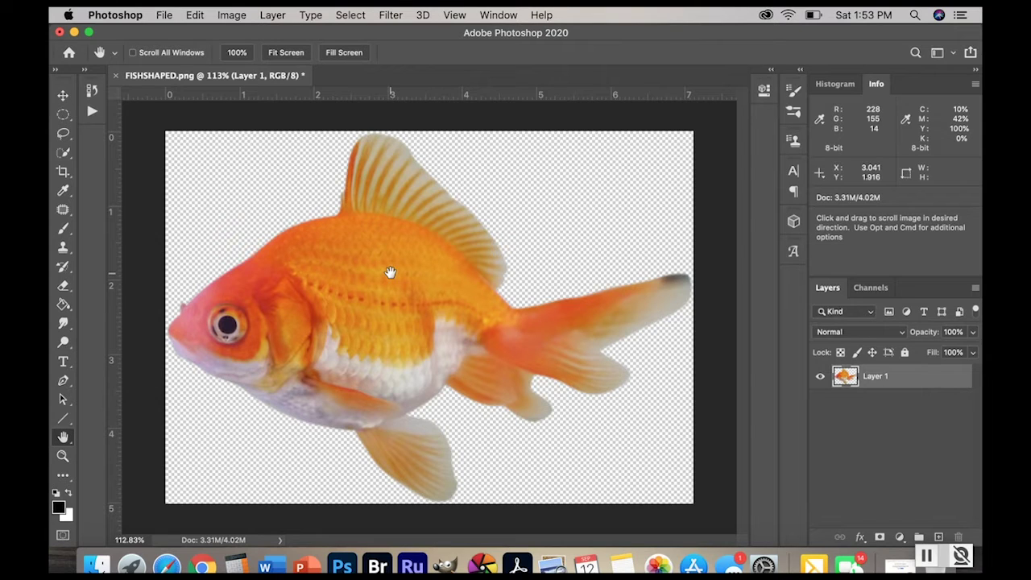
{"action": "left_click", "coordinate": [63, 172]}
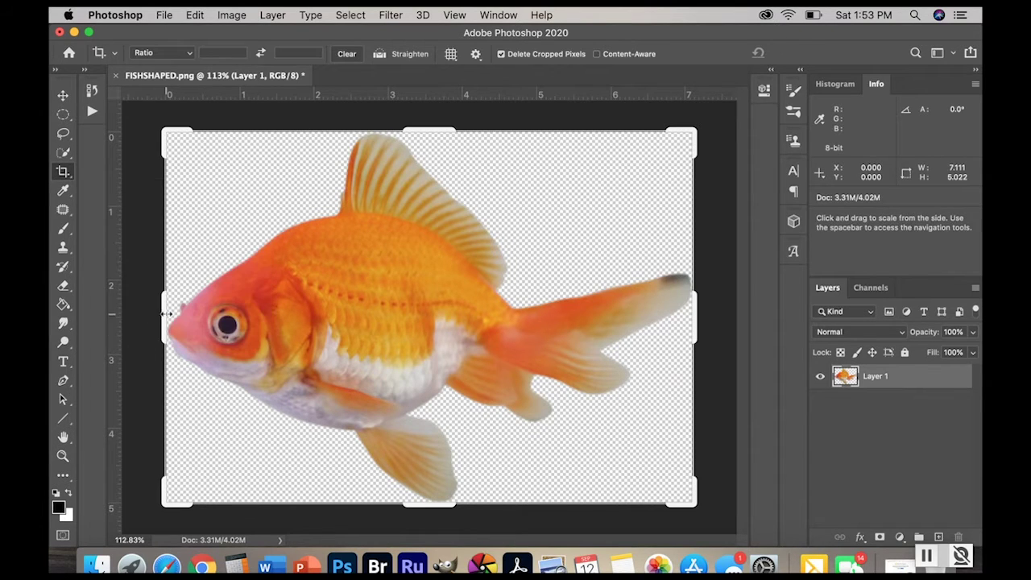
{"action": "left_click_drag", "start_coordinate": [164, 315], "coordinate": [150, 316]}
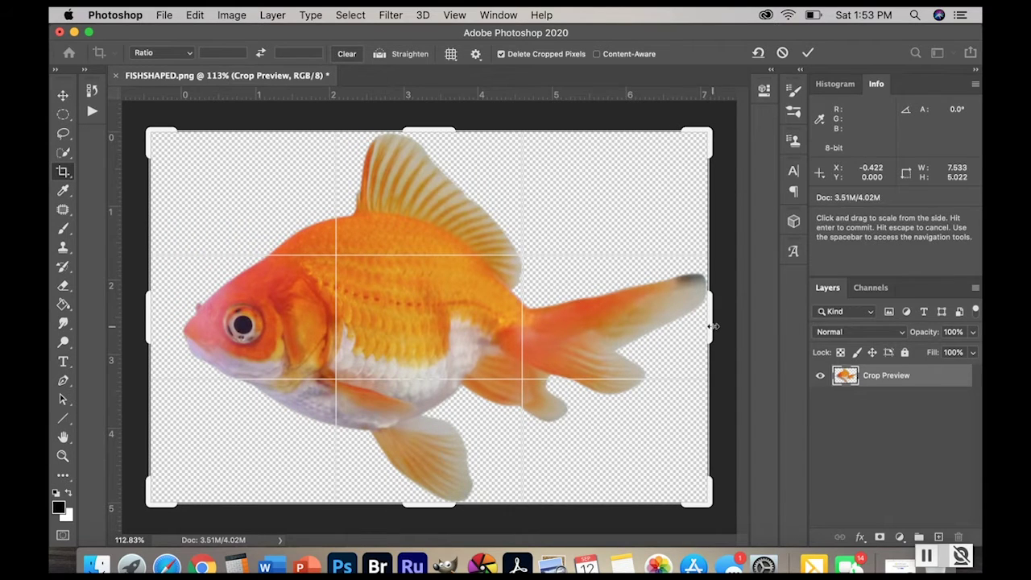
{"action": "left_click_drag", "start_coordinate": [714, 323], "coordinate": [734, 326]}
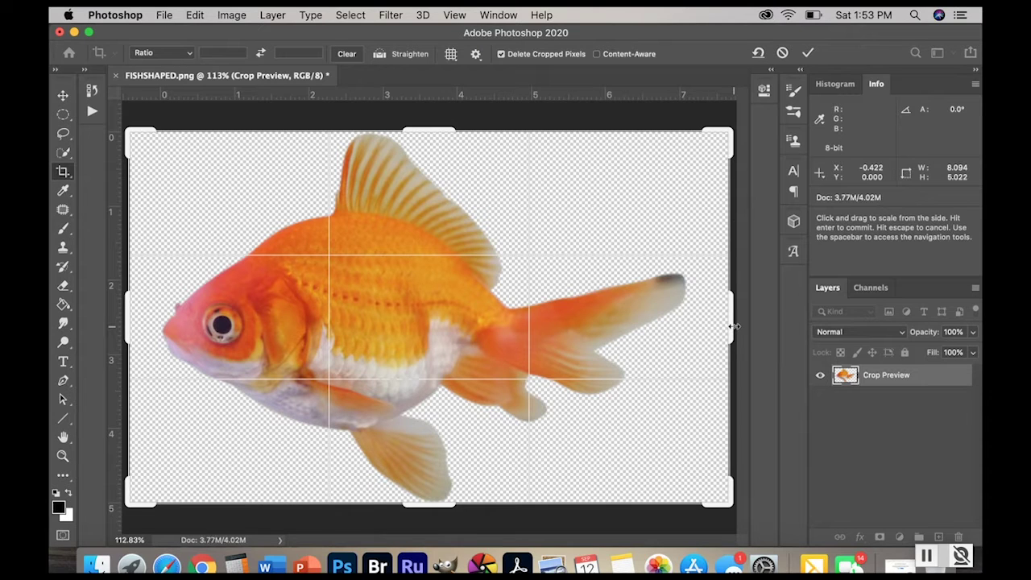
{"action": "key", "text": "Return"}
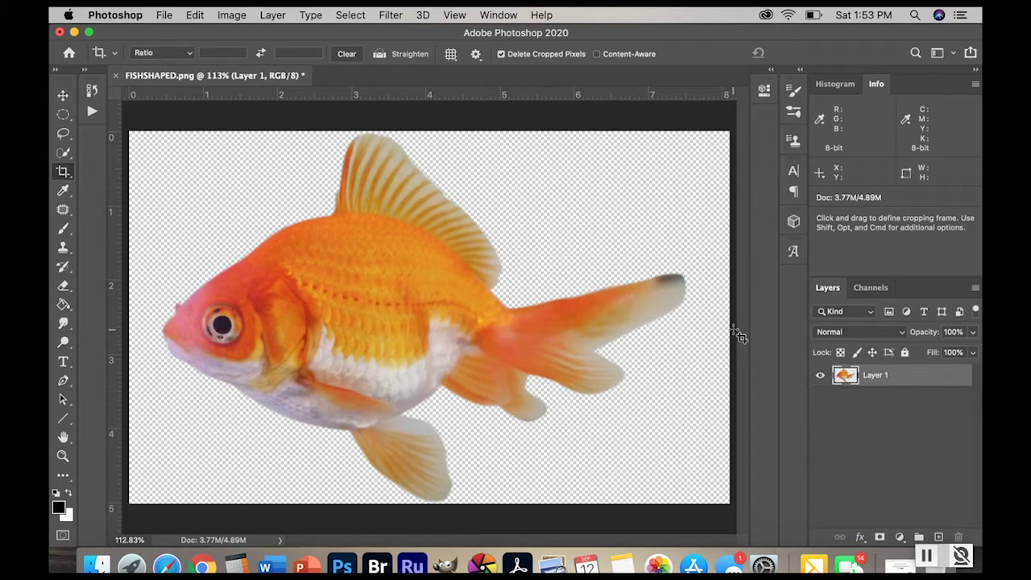
- Start a Pen tool path at the fish's mouth and trace the head and back up to the dorsal fin's base
{"action": "left_click", "coordinate": [63, 458]}
{"action": "left_click", "coordinate": [186, 341]}
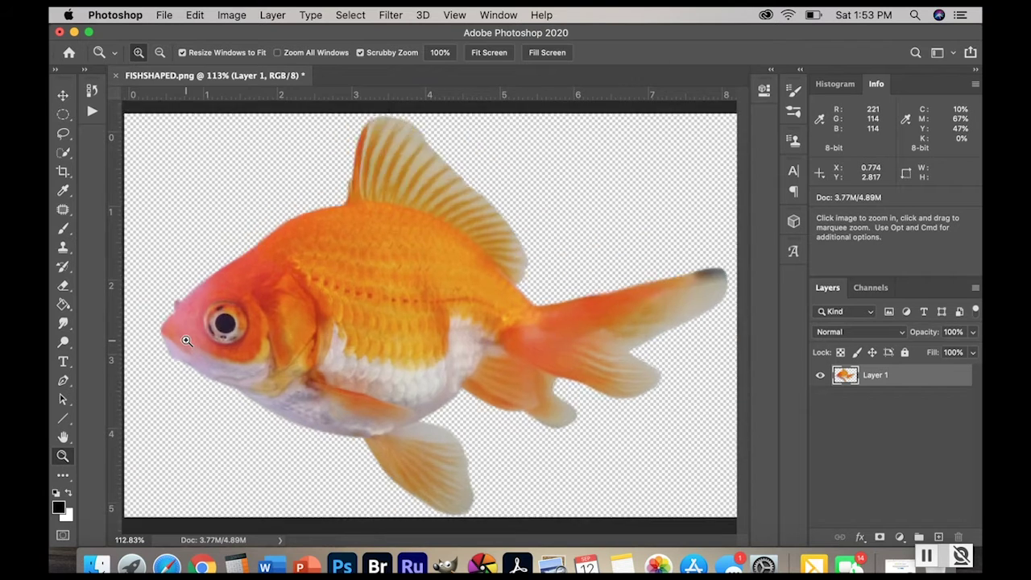
{"action": "left_click", "coordinate": [187, 341]}
{"action": "left_click", "coordinate": [186, 341]}
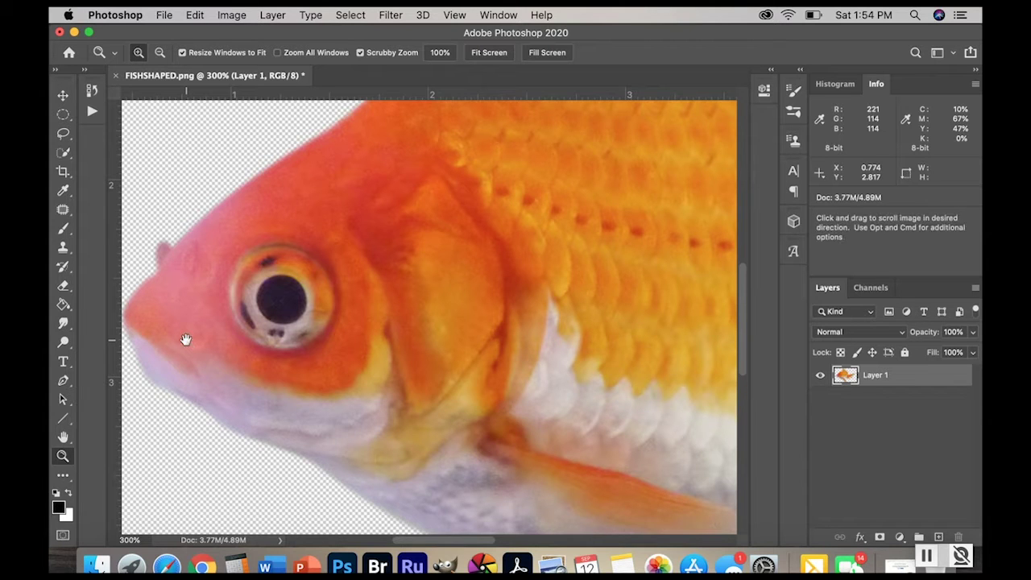
{"action": "left_click_drag", "start_coordinate": [172, 302], "coordinate": [216, 403]}
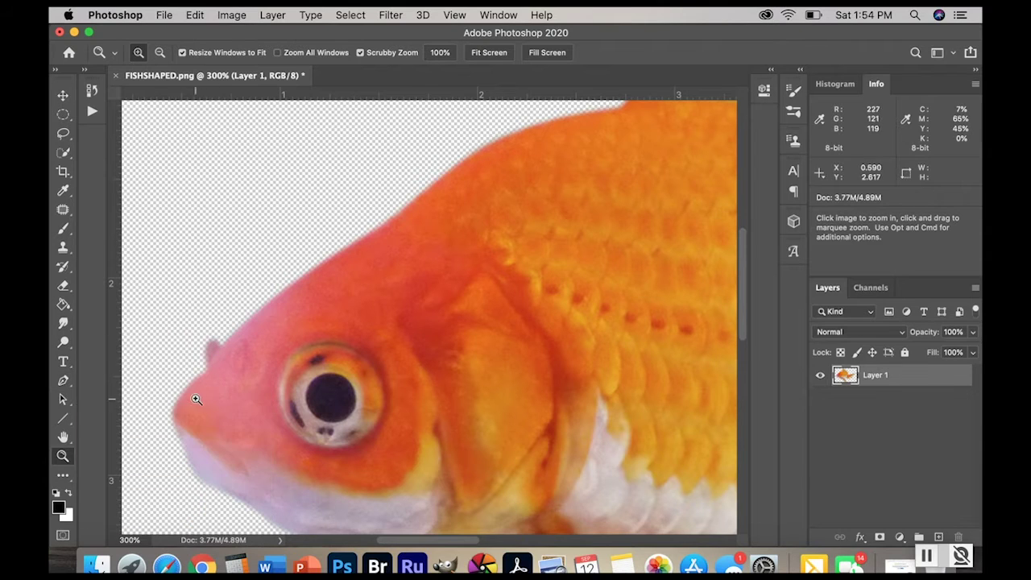
{"action": "left_click", "coordinate": [65, 381]}
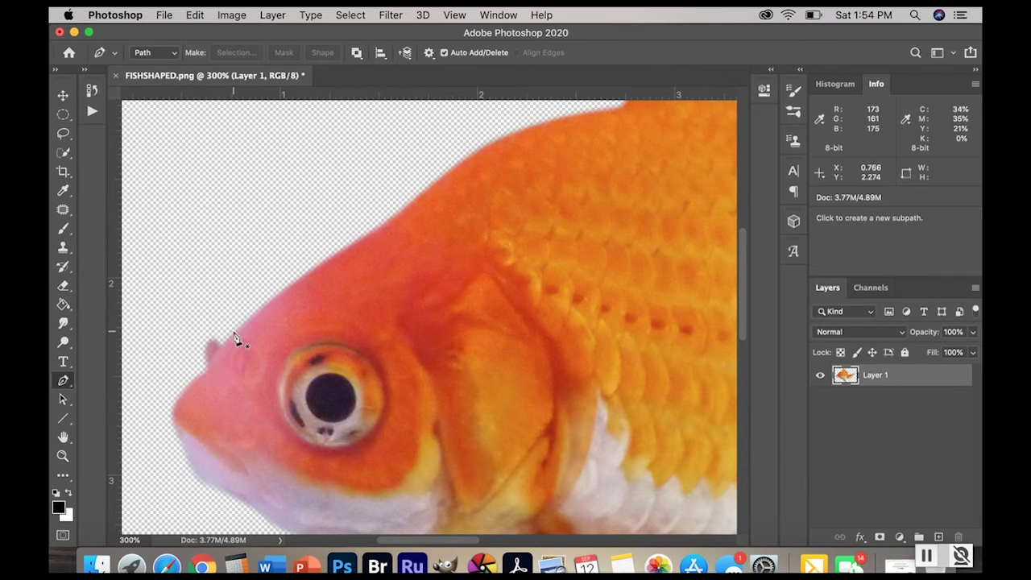
{"action": "left_click", "coordinate": [172, 410]}
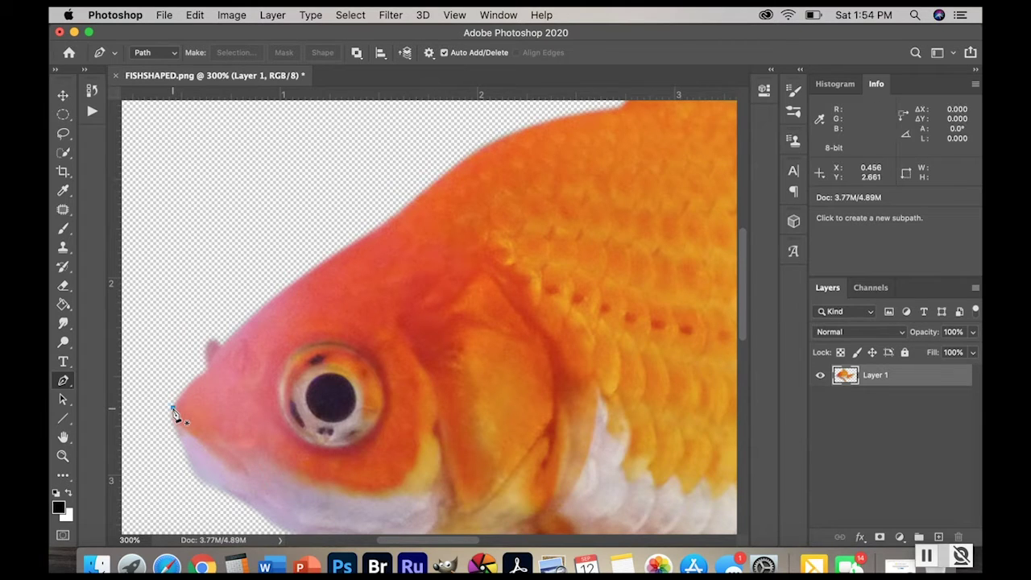
{"action": "left_click", "coordinate": [199, 376]}
{"action": "left_click", "coordinate": [222, 359]}
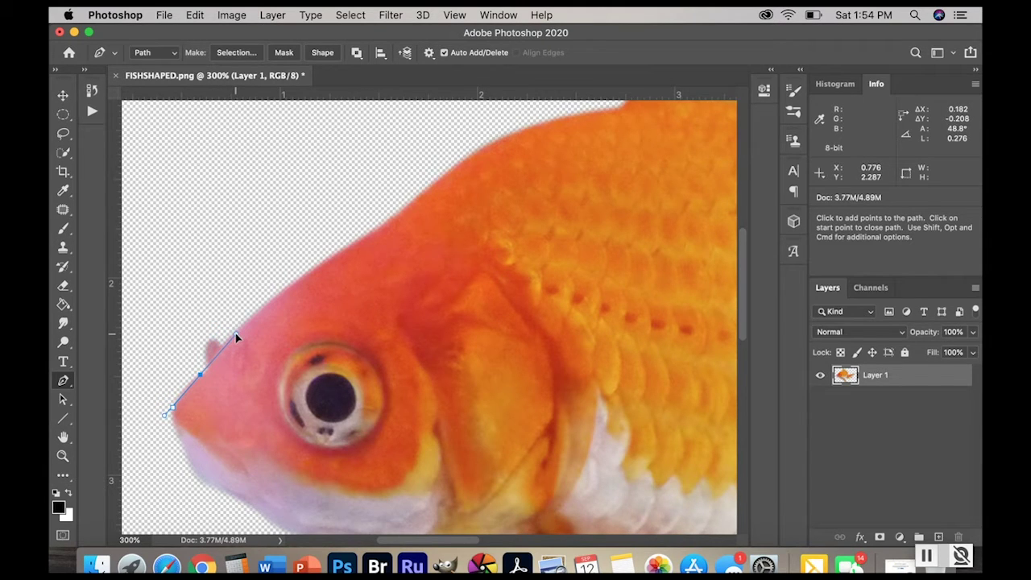
{"action": "left_click", "coordinate": [236, 337]}
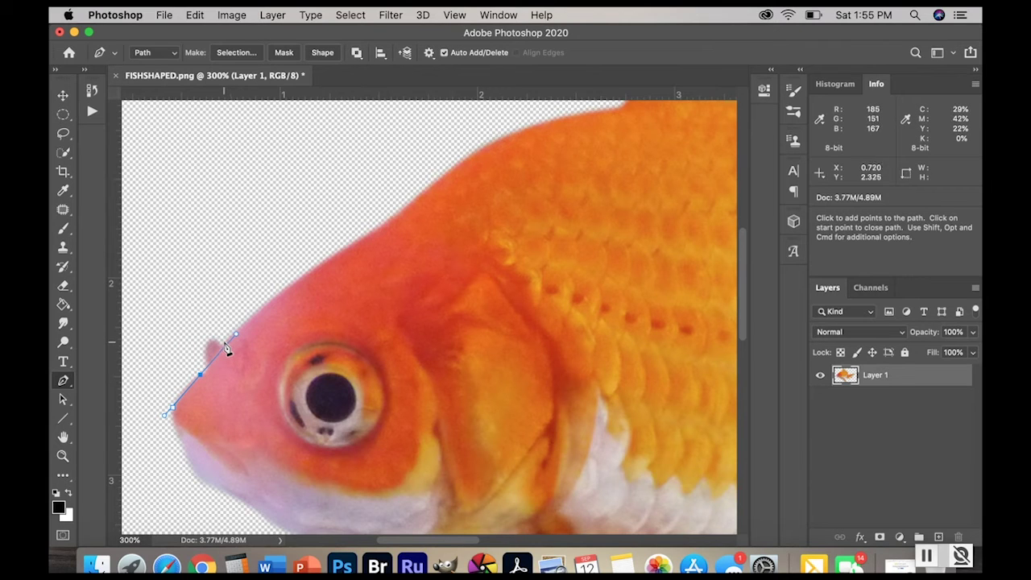
{"action": "left_click_drag", "start_coordinate": [227, 348], "coordinate": [635, 108]}
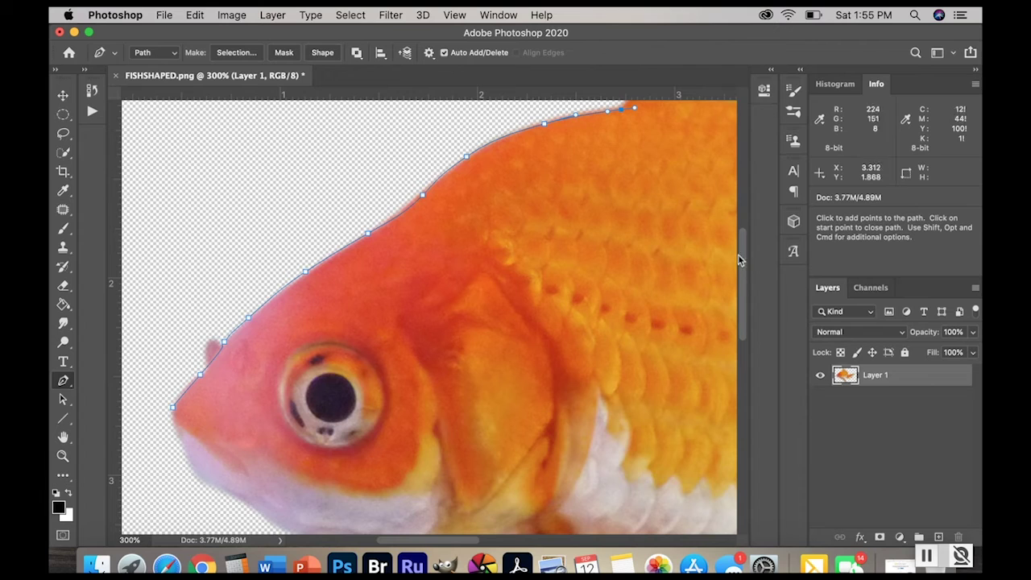
- Continue the path around the dorsal fin's front base and up the lower part of its front edge
{"action": "scroll", "coordinate": [741, 256], "scroll_direction": "up", "scroll_amount": 5}
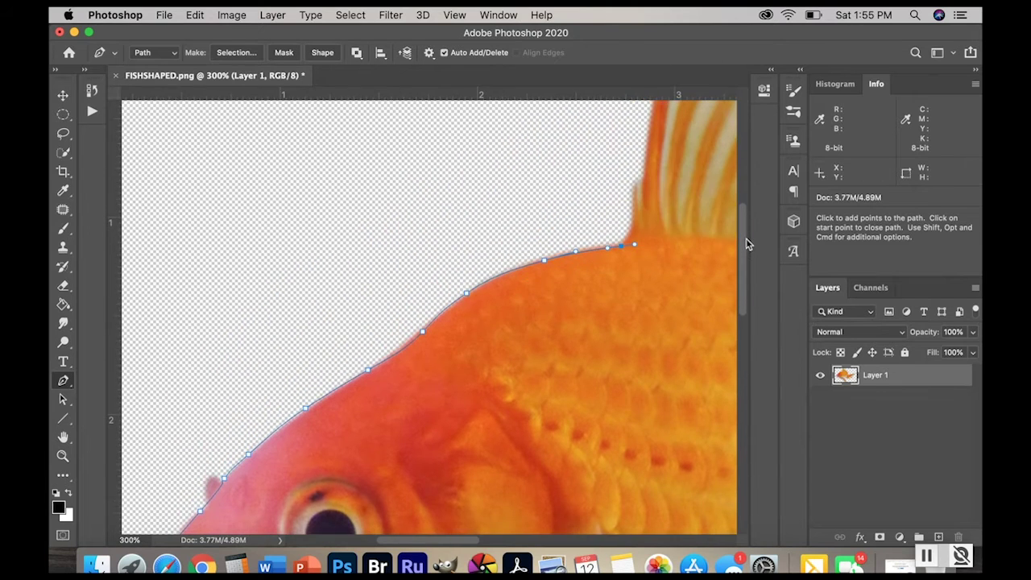
{"action": "left_click", "coordinate": [633, 235]}
{"action": "left_click_drag", "start_coordinate": [634, 234], "coordinate": [645, 179]}
{"action": "left_click", "coordinate": [641, 180]}
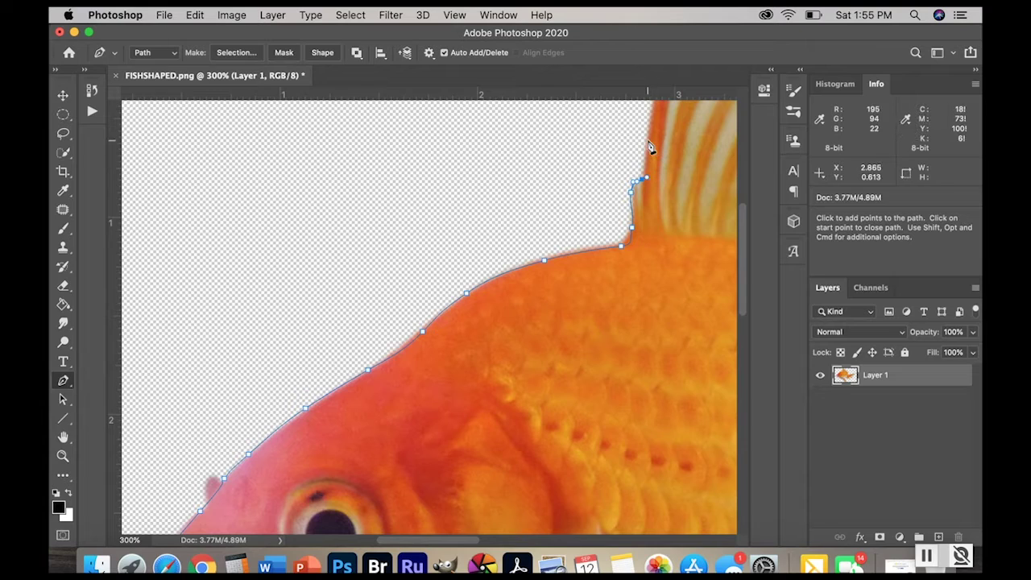
{"action": "left_click", "coordinate": [647, 141]}
{"action": "left_click_drag", "start_coordinate": [646, 141], "coordinate": [651, 130]}
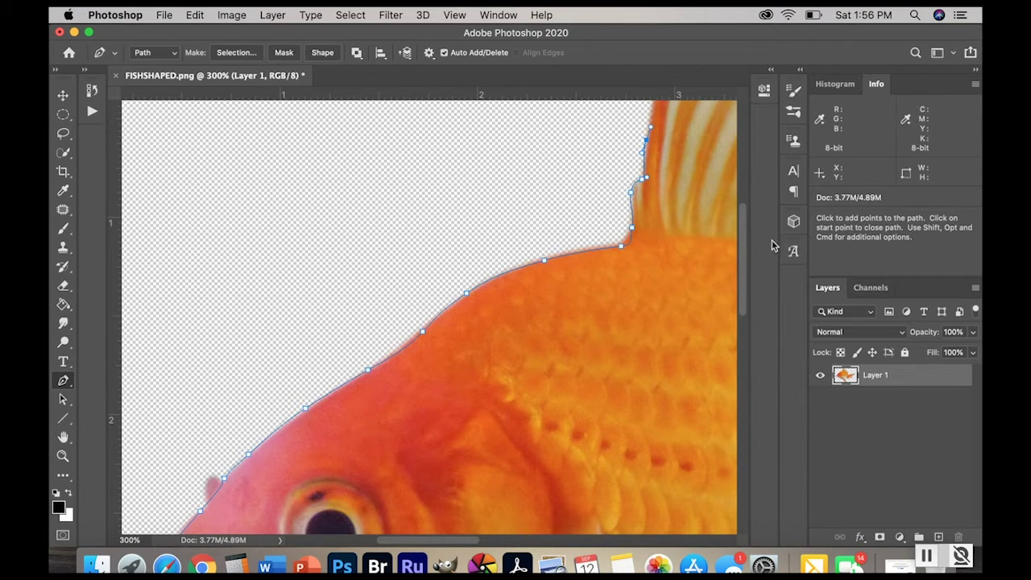
- Trace the path along the dorsal fin's upper front edge and over its rounded peak
{"action": "left_click_drag", "start_coordinate": [747, 260], "coordinate": [748, 240]}
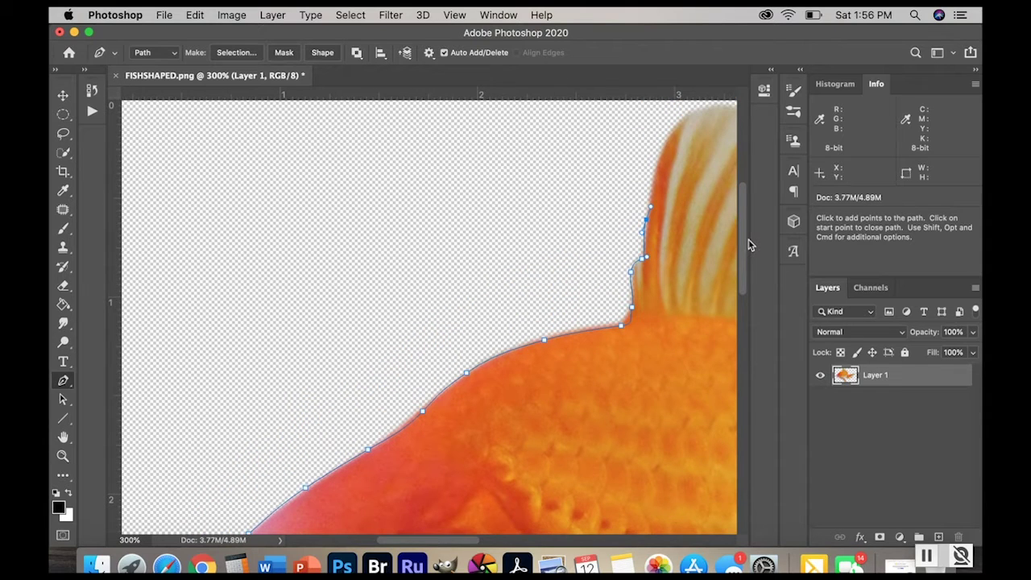
{"action": "left_click_drag", "start_coordinate": [423, 548], "coordinate": [474, 547]}
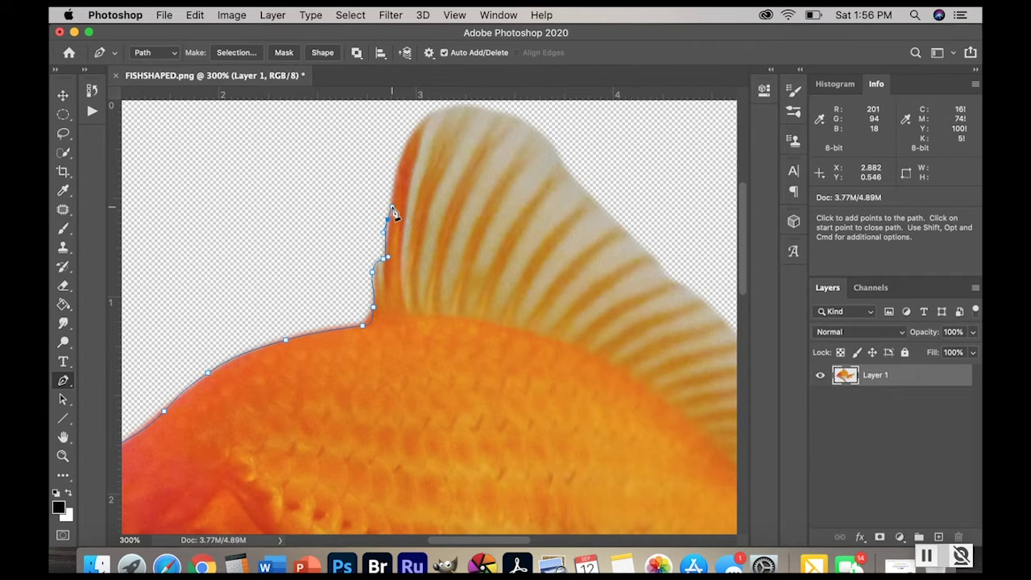
{"action": "left_click_drag", "start_coordinate": [393, 211], "coordinate": [506, 114]}
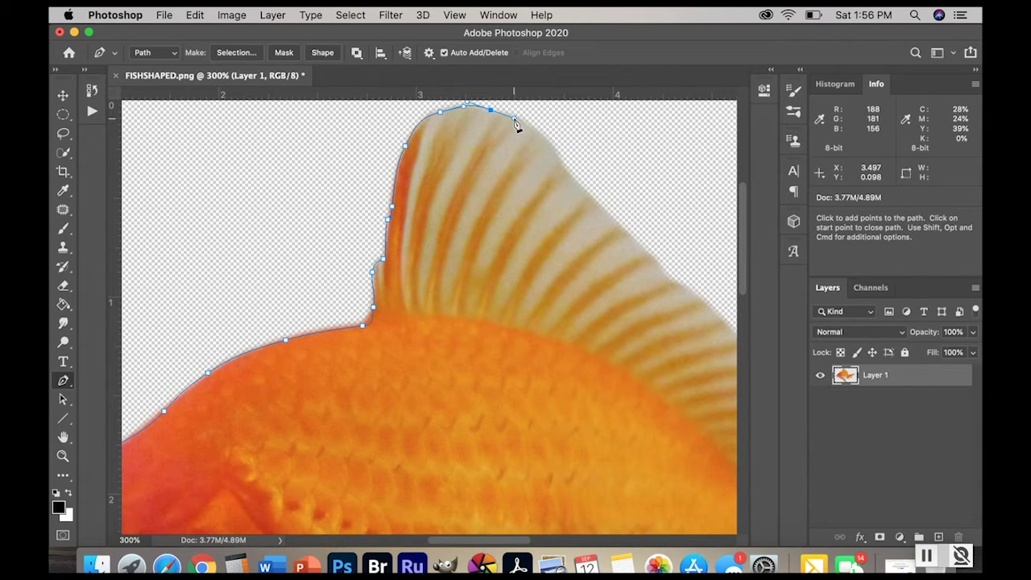
{"action": "left_click", "coordinate": [514, 118]}
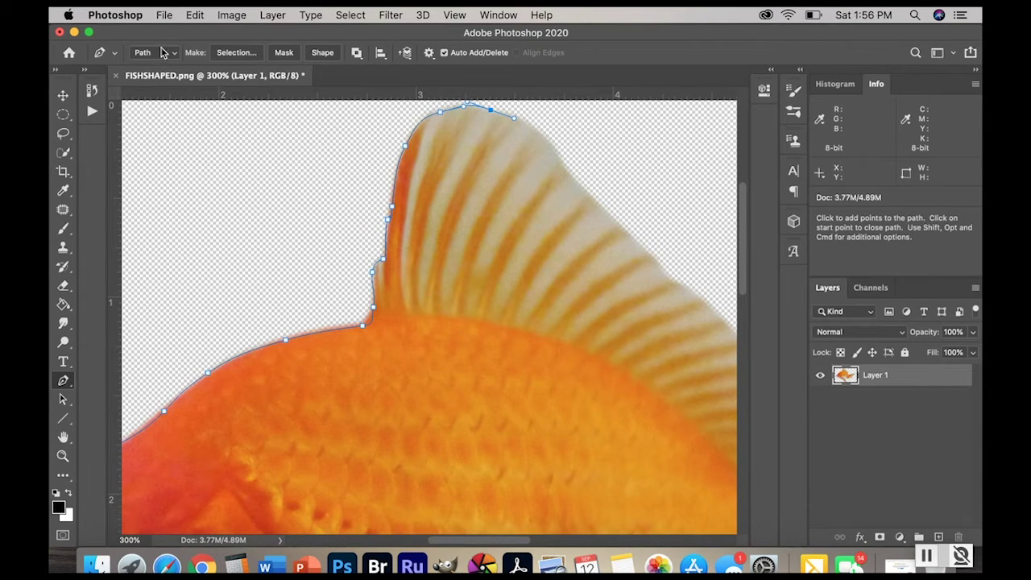
{"action": "left_click", "coordinate": [196, 15]}
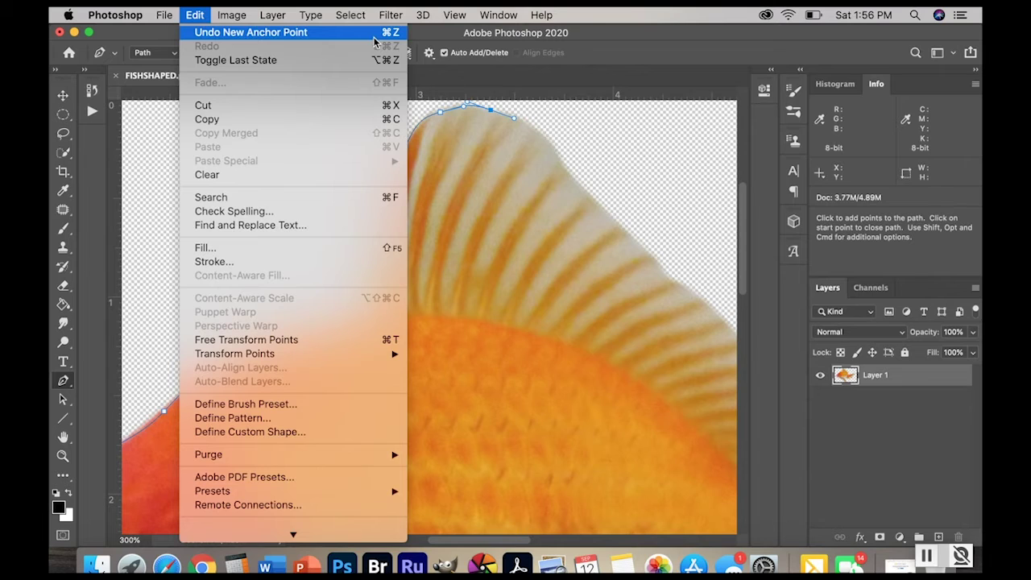
{"action": "mouse_move", "coordinate": [498, 14]}
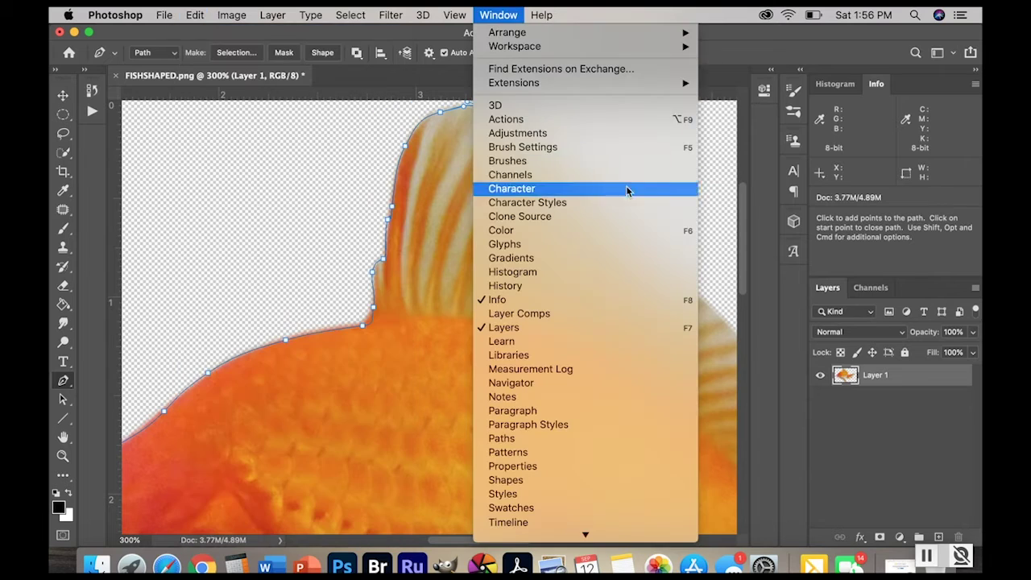
{"action": "left_click", "coordinate": [386, 86]}
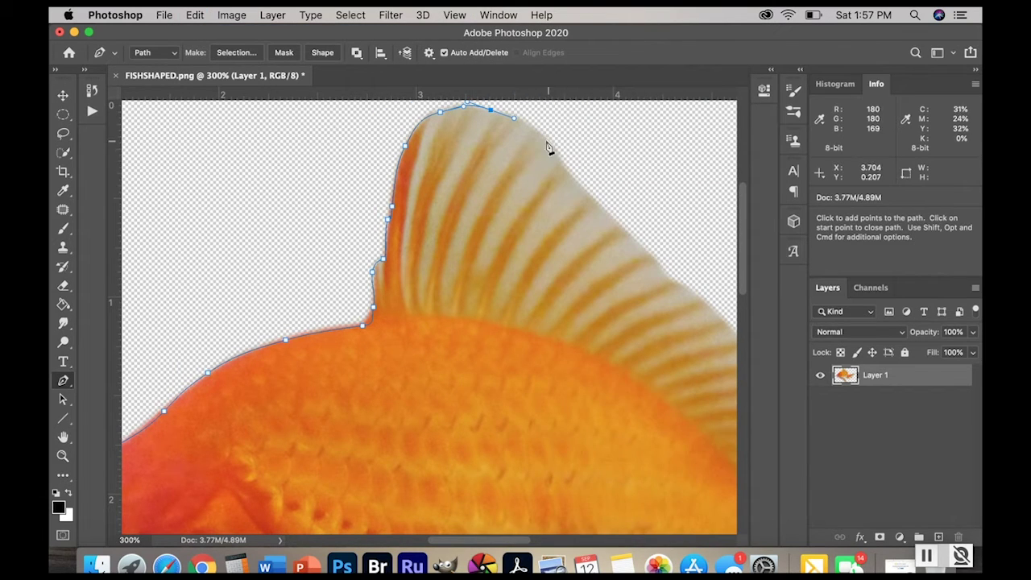
- Trace the long sloping outer edge of the dorsal fin from its peak down to the rear end
{"action": "left_click_drag", "start_coordinate": [529, 129], "coordinate": [579, 183]}
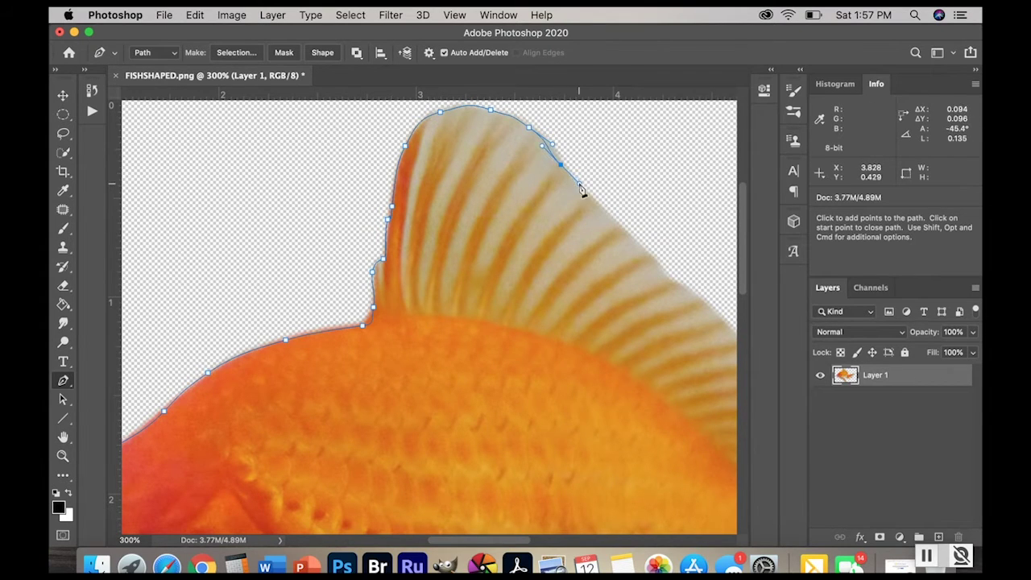
{"action": "left_click", "coordinate": [597, 209]}
{"action": "left_click", "coordinate": [617, 227]}
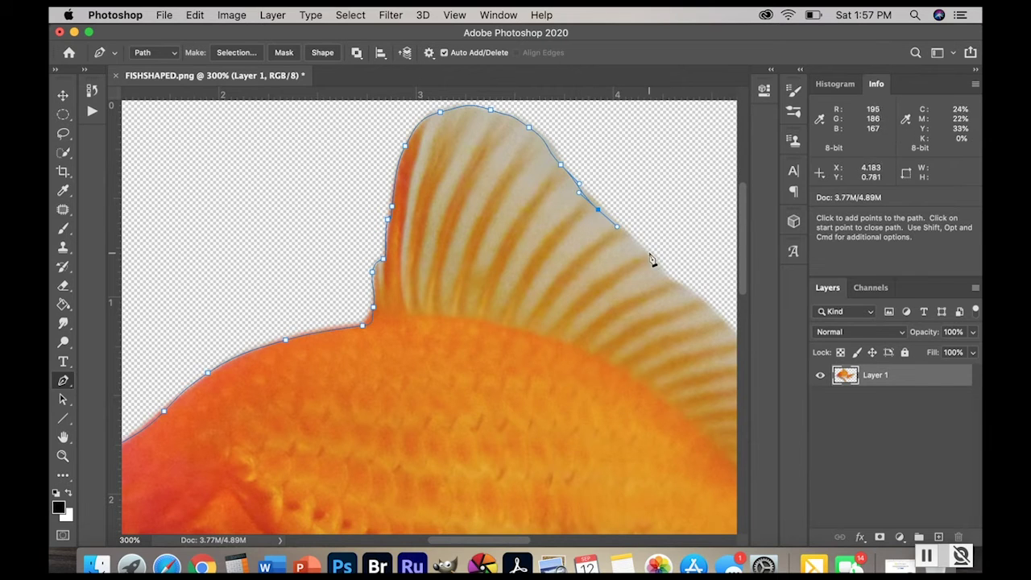
{"action": "left_click_drag", "start_coordinate": [650, 252], "coordinate": [662, 267]}
{"action": "scroll", "coordinate": [504, 343], "scroll_direction": "right", "scroll_amount": 5}
{"action": "left_click_drag", "start_coordinate": [470, 285], "coordinate": [527, 338]}
{"action": "left_click", "coordinate": [546, 354]}
{"action": "left_click", "coordinate": [583, 407]}
{"action": "left_click", "coordinate": [605, 456]}
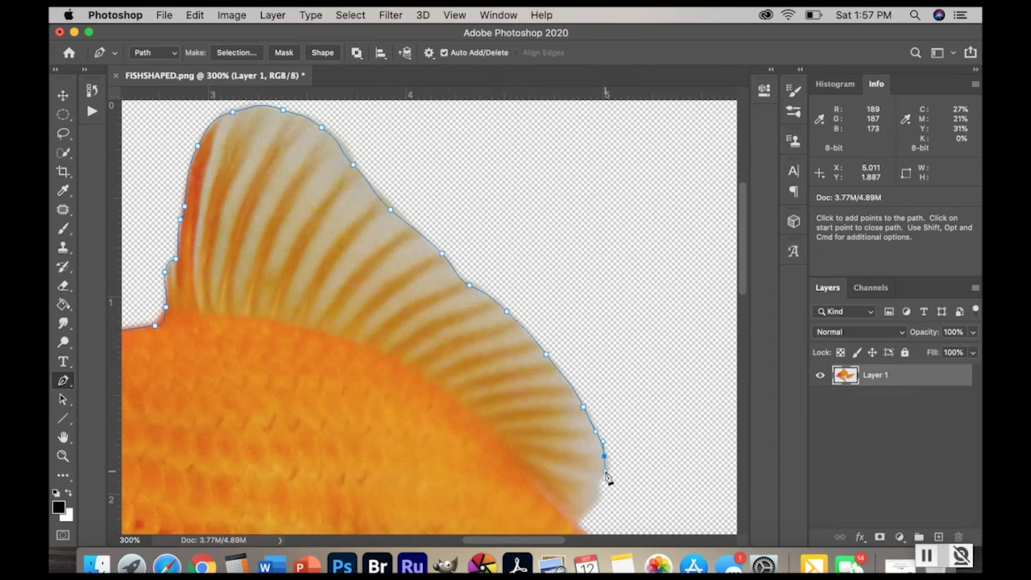
- Trace around the dorsal fin's rear corner and down the back to the tail's base, undoing a misplaced anchor point
{"action": "left_click_drag", "start_coordinate": [599, 482], "coordinate": [563, 529]}
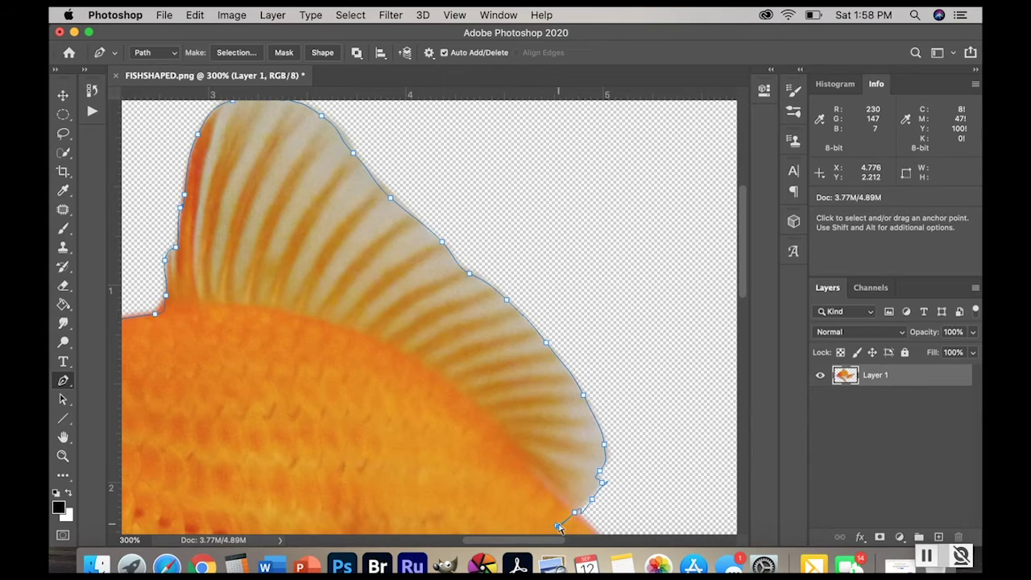
{"action": "key", "text": "super+z"}
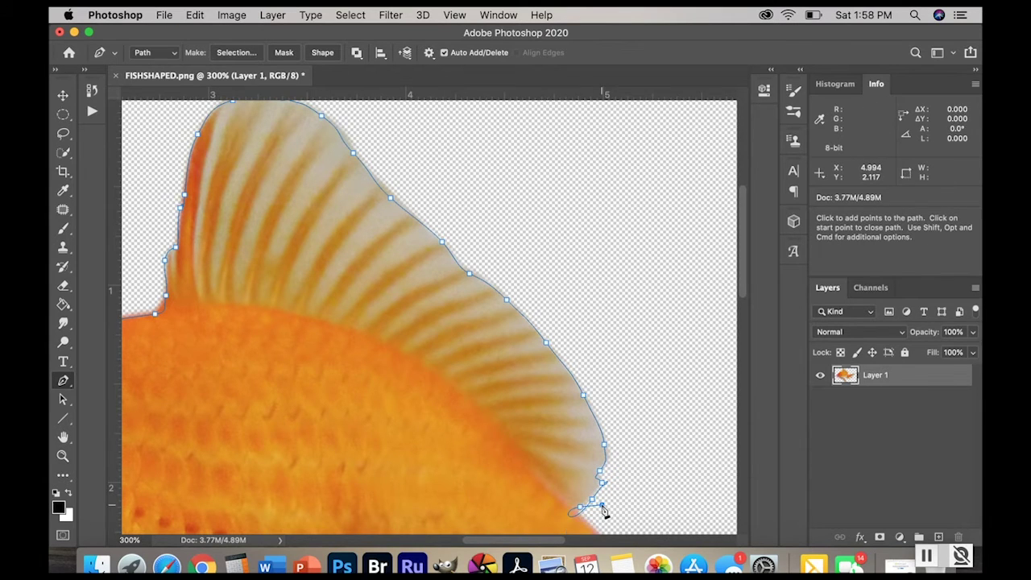
{"action": "left_click_drag", "start_coordinate": [578, 512], "coordinate": [568, 533]}
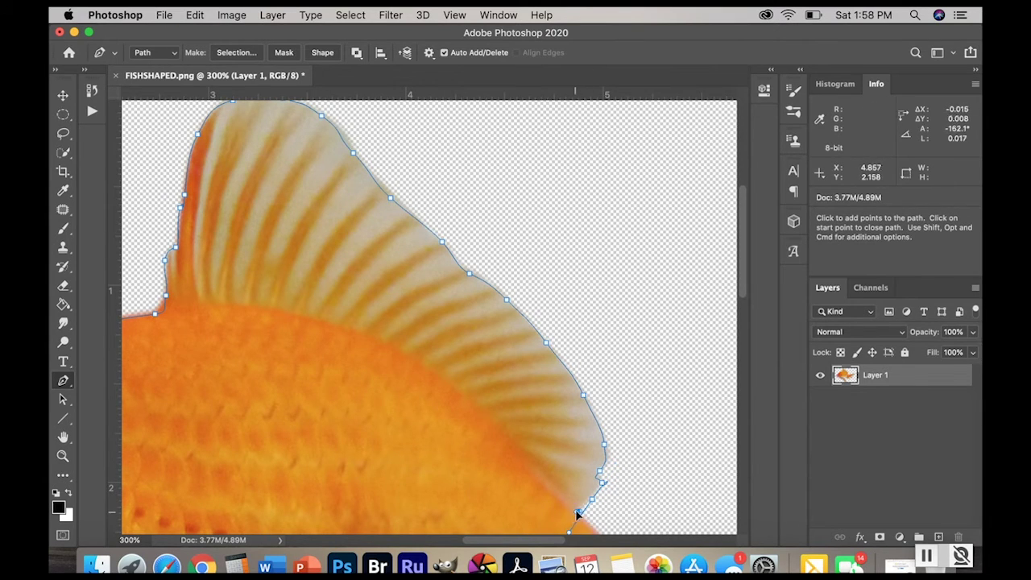
{"action": "scroll", "coordinate": [592, 530], "scroll_direction": "down", "scroll_amount": 5}
{"action": "mouse_move", "coordinate": [631, 312]}
{"action": "left_mouse_down"}
{"action": "mouse_move", "coordinate": [664, 312]}
{"action": "mouse_move", "coordinate": [644, 314]}
{"action": "left_mouse_up"}
- Trace the tail's top edge from its base out to and around the dark tip
{"action": "scroll", "coordinate": [636, 315], "scroll_direction": "right", "scroll_amount": 5}
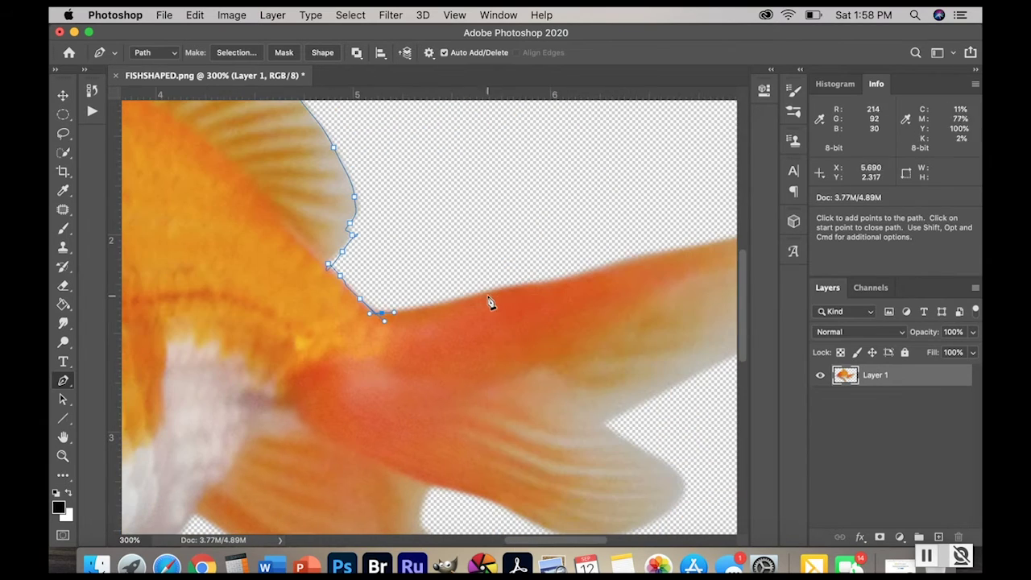
{"action": "left_click_drag", "start_coordinate": [487, 293], "coordinate": [516, 287]}
{"action": "left_click", "coordinate": [546, 284]}
{"action": "left_click_drag", "start_coordinate": [644, 258], "coordinate": [407, 317]}
{"action": "left_click_drag", "start_coordinate": [479, 303], "coordinate": [497, 302]}
{"action": "left_click", "coordinate": [551, 288]}
{"action": "left_click", "coordinate": [570, 296]}
{"action": "left_click", "coordinate": [577, 319]}
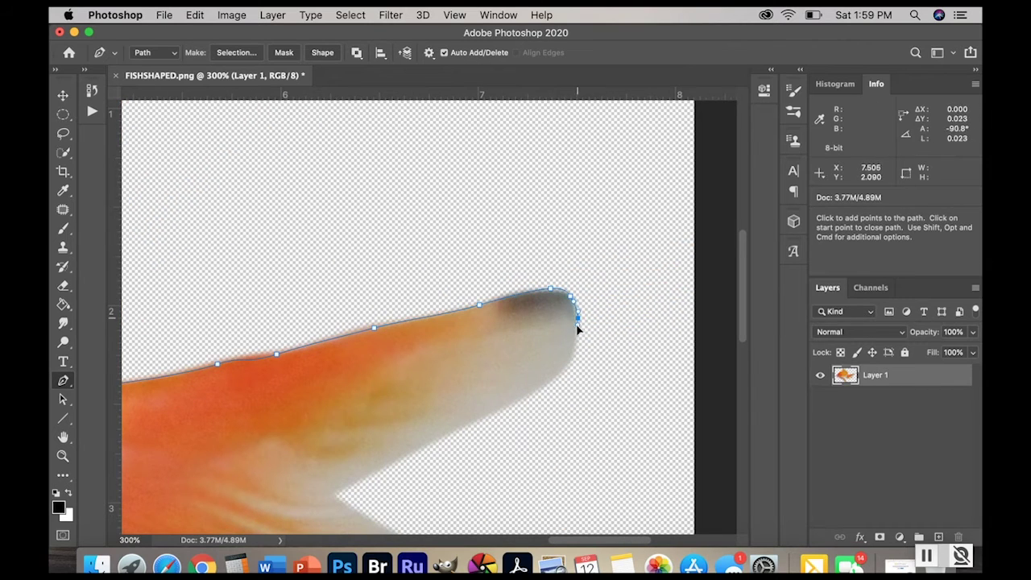
- Trace the underside of the upper tail lobe from the tip back to the notch between the lobes
{"action": "left_click_drag", "start_coordinate": [575, 346], "coordinate": [569, 360]}
{"action": "left_click_drag", "start_coordinate": [541, 389], "coordinate": [519, 406]}
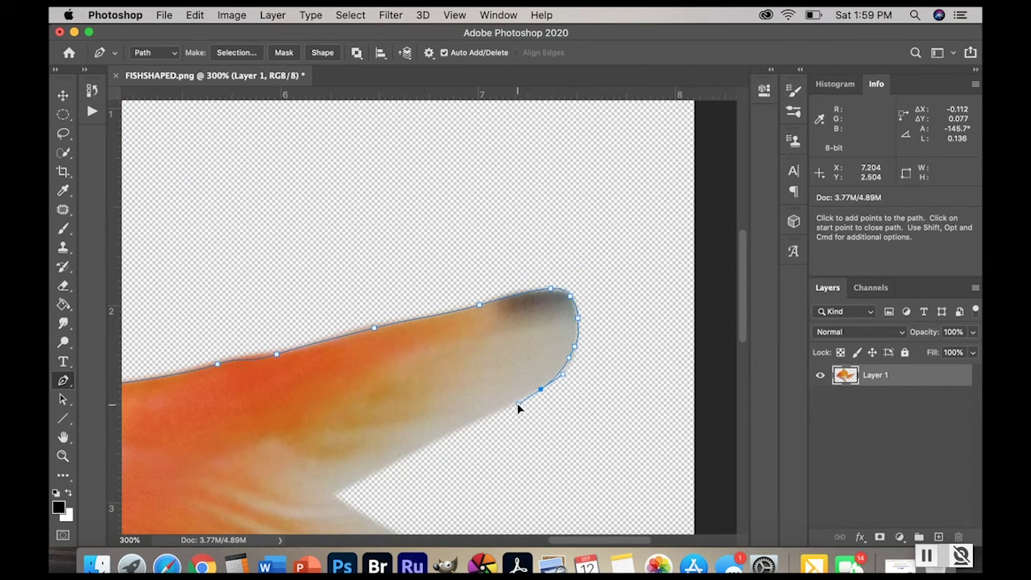
{"action": "left_click", "coordinate": [390, 466]}
{"action": "left_click_drag", "start_coordinate": [335, 493], "coordinate": [339, 499]}
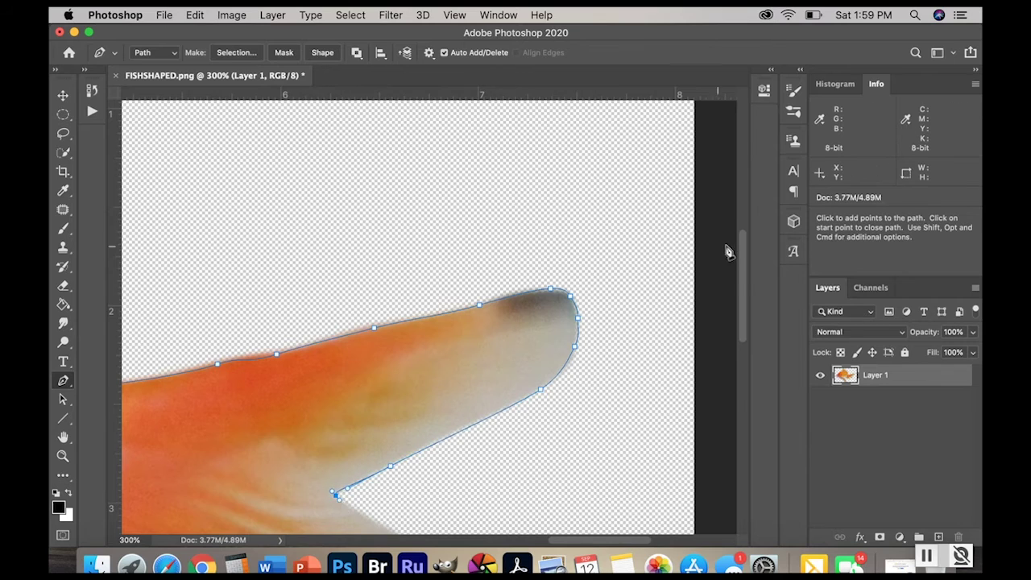
- Trace around the lower tail lobe from the notch to where it meets the small fin underneath
{"action": "scroll", "coordinate": [728, 252], "scroll_direction": "down", "scroll_amount": 5}
{"action": "left_click", "coordinate": [389, 306]}
{"action": "left_click", "coordinate": [414, 329]}
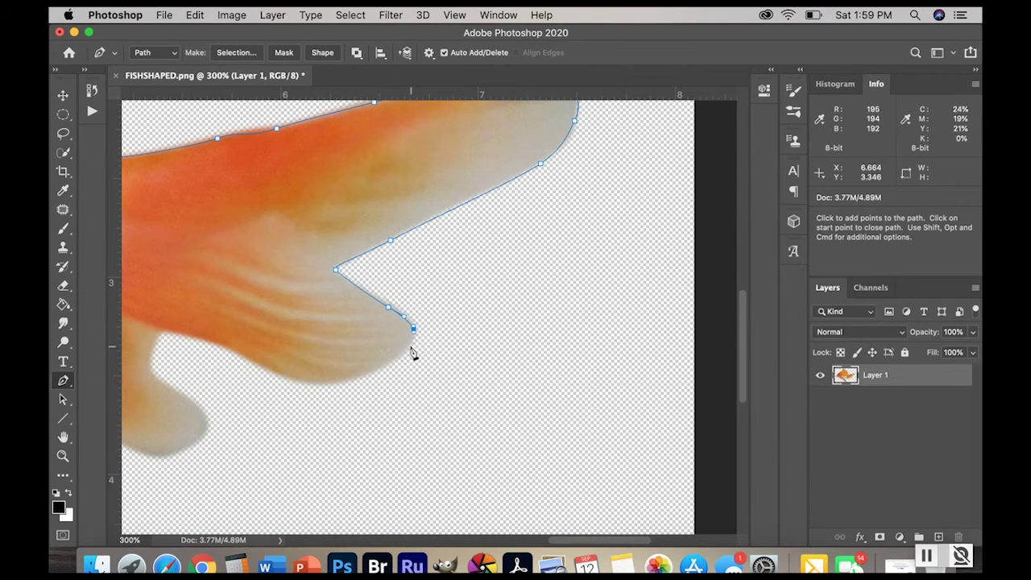
{"action": "left_click", "coordinate": [413, 344]}
{"action": "left_click_drag", "start_coordinate": [374, 368], "coordinate": [153, 348]}
- Trace the path around the rounded tip of the small fin beneath the tail and onto its underside
{"action": "left_click", "coordinate": [150, 361]}
{"action": "left_click", "coordinate": [162, 381]}
{"action": "left_click", "coordinate": [194, 403]}
{"action": "left_click_drag", "start_coordinate": [203, 428], "coordinate": [145, 459]}
{"action": "left_click_drag", "start_coordinate": [350, 485], "coordinate": [686, 359]}
{"action": "left_click_drag", "start_coordinate": [453, 317], "coordinate": [442, 316]}
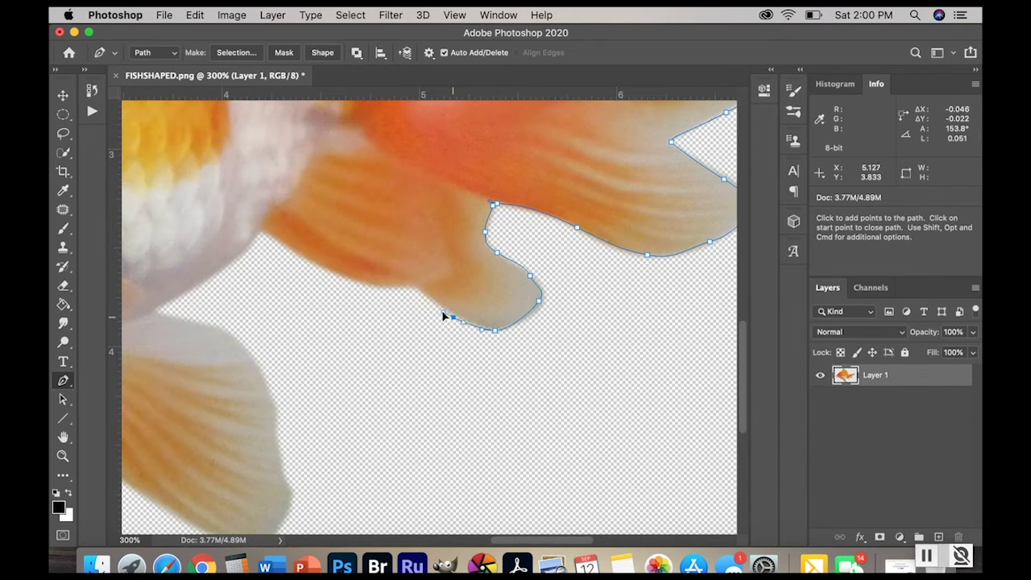
- Trace the rear underside fin's lower edge to the body and along the belly to the large lower fin's base
{"action": "left_click", "coordinate": [410, 286]}
{"action": "left_click_drag", "start_coordinate": [368, 282], "coordinate": [341, 276]}
{"action": "mouse_move", "coordinate": [258, 228]}
{"action": "left_mouse_down"}
{"action": "mouse_move", "coordinate": [249, 216]}
{"action": "mouse_move", "coordinate": [256, 234]}
{"action": "left_mouse_up"}
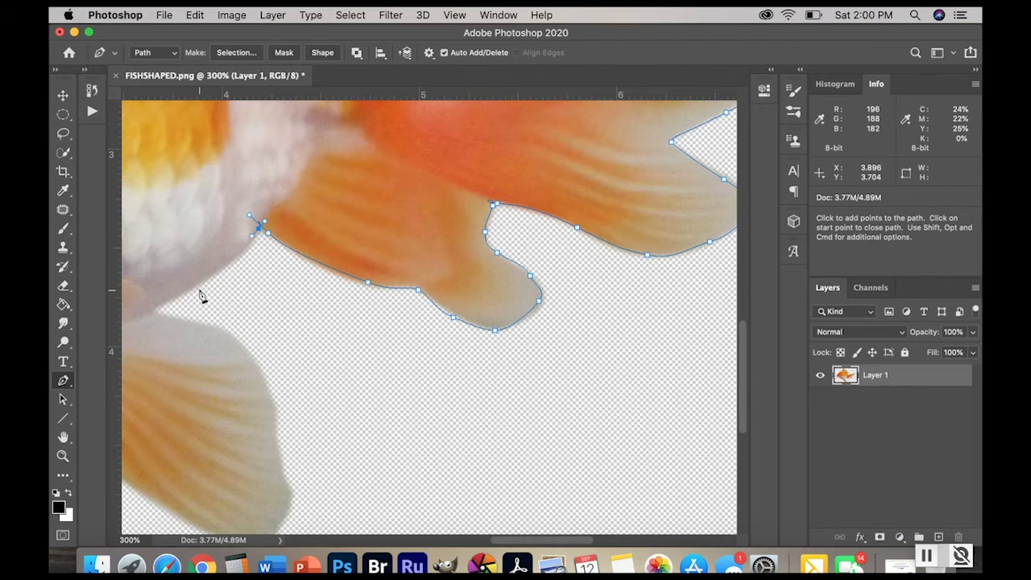
{"action": "left_click", "coordinate": [213, 275]}
{"action": "left_click", "coordinate": [175, 293]}
{"action": "left_click_drag", "start_coordinate": [151, 311], "coordinate": [147, 318]}
- Trace the large lower fin's rear edge from its base down and around the rounded tip
{"action": "left_click", "coordinate": [214, 326]}
{"action": "left_click", "coordinate": [258, 366]}
{"action": "left_click", "coordinate": [276, 408]}
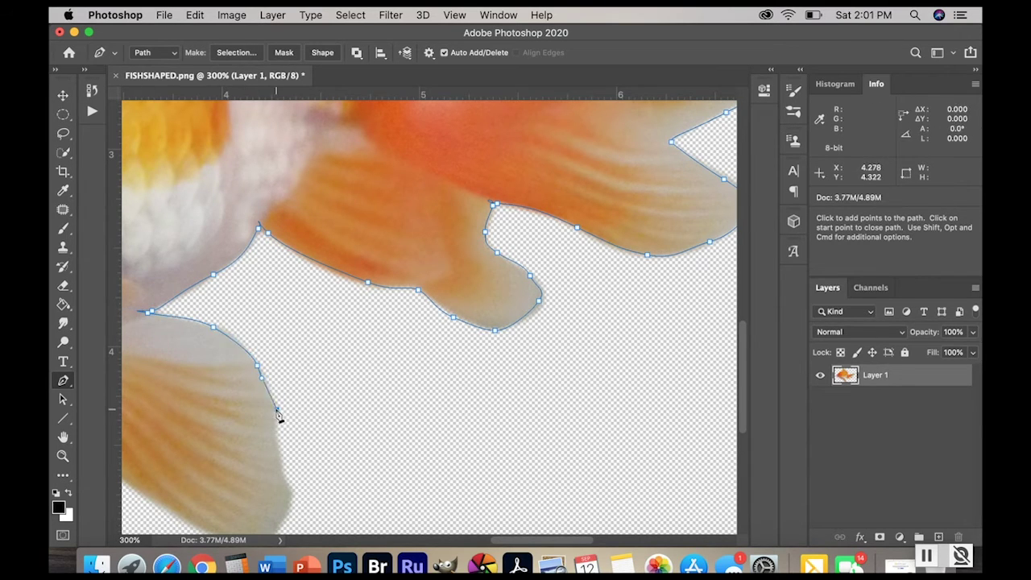
{"action": "left_click", "coordinate": [280, 461]}
{"action": "mouse_move", "coordinate": [291, 493]}
{"action": "left_mouse_down"}
{"action": "mouse_move", "coordinate": [287, 522]}
{"action": "mouse_move", "coordinate": [290, 502]}
{"action": "left_mouse_up"}
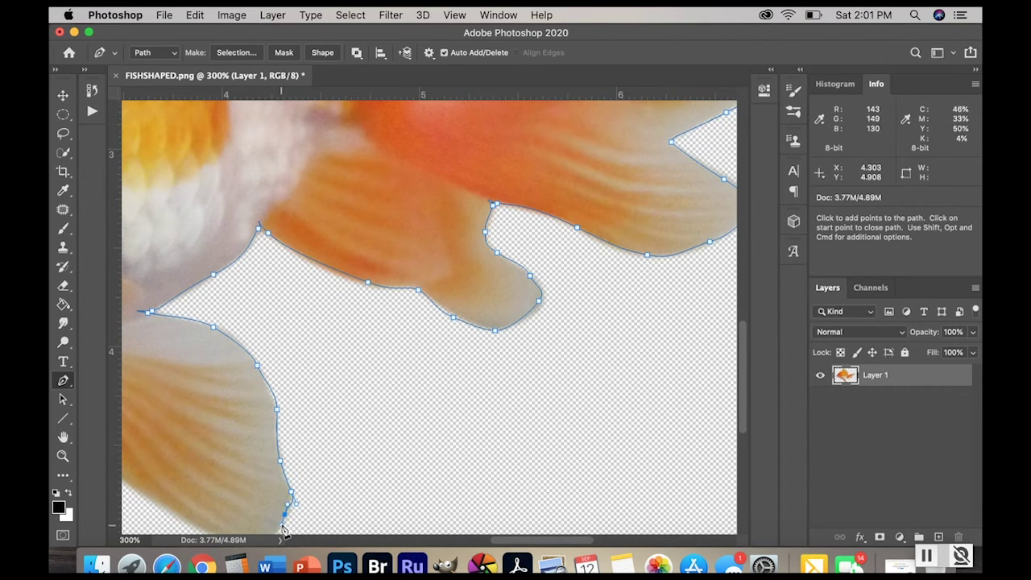
{"action": "scroll", "coordinate": [282, 529], "scroll_direction": "down", "scroll_amount": 5}
{"action": "left_click", "coordinate": [266, 407]}
{"action": "left_click", "coordinate": [252, 410]}
{"action": "left_click_drag", "start_coordinate": [208, 406], "coordinate": [190, 399]}
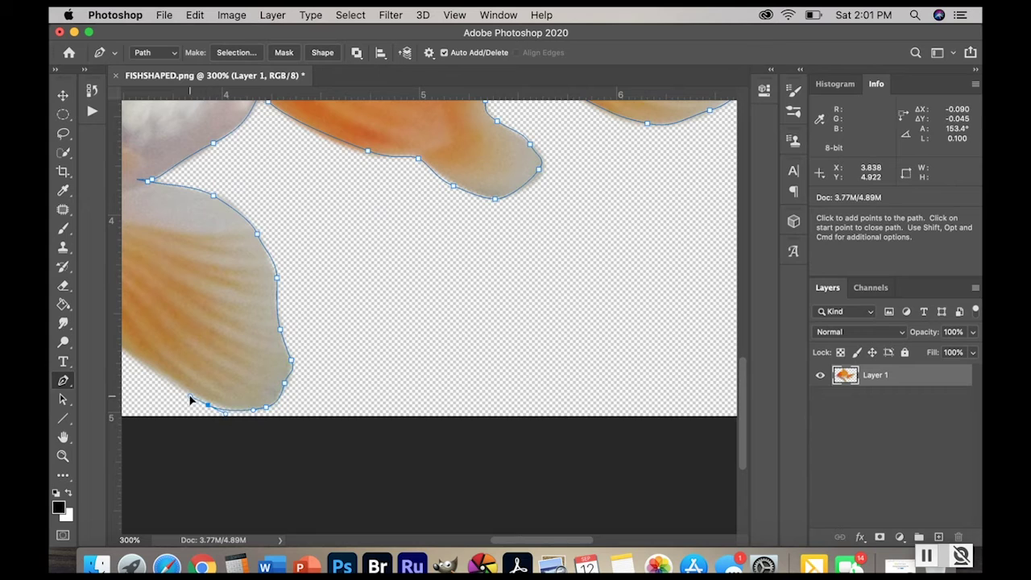
- Trace the large lower fin's front edge from near its tip back up to the belly
{"action": "left_click", "coordinate": [146, 371]}
{"action": "left_click_drag", "start_coordinate": [138, 363], "coordinate": [566, 414]}
{"action": "scroll", "coordinate": [484, 402], "scroll_direction": "up", "scroll_amount": 2}
{"action": "left_click", "coordinate": [421, 388]}
{"action": "left_click", "coordinate": [395, 348]}
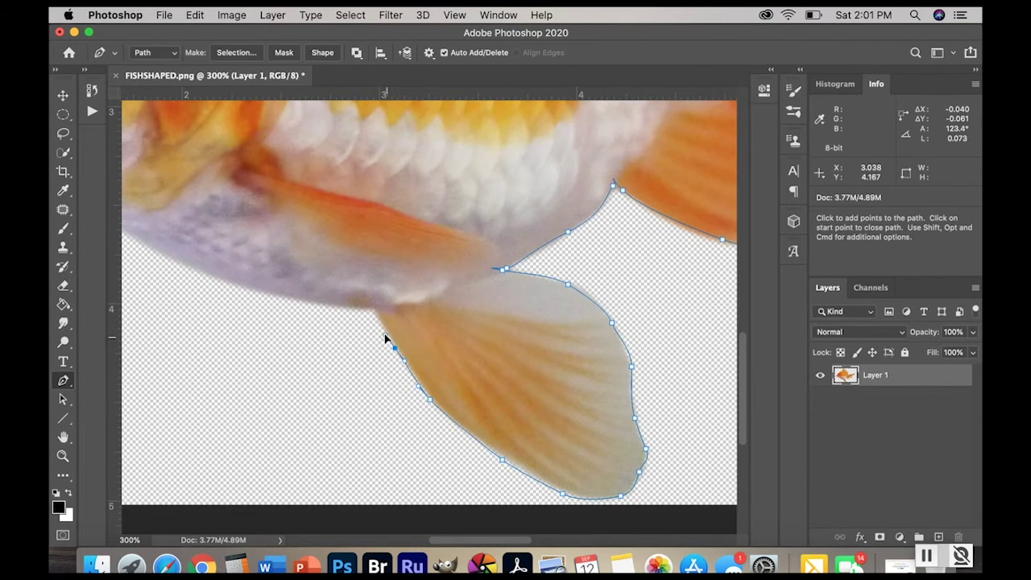
{"action": "left_click", "coordinate": [373, 311]}
- Trace the belly's curve forward from the large lower fin to just below the gill
{"action": "left_click", "coordinate": [364, 309]}
{"action": "left_click_drag", "start_coordinate": [306, 305], "coordinate": [287, 304]}
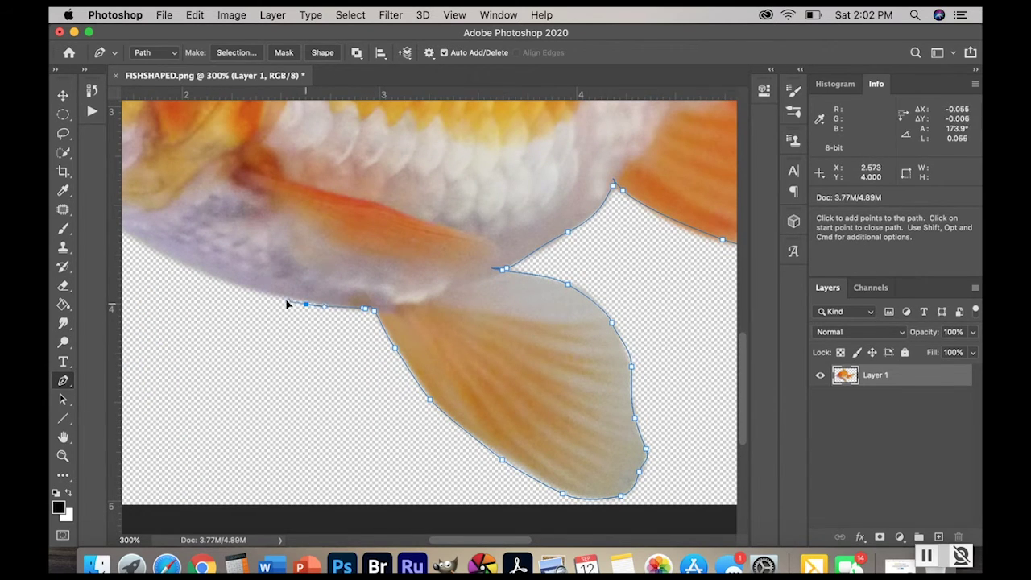
{"action": "left_click", "coordinate": [178, 262]}
{"action": "left_click", "coordinate": [145, 245]}
{"action": "left_click_drag", "start_coordinate": [192, 373], "coordinate": [467, 473]}
{"action": "left_click", "coordinate": [379, 315]}
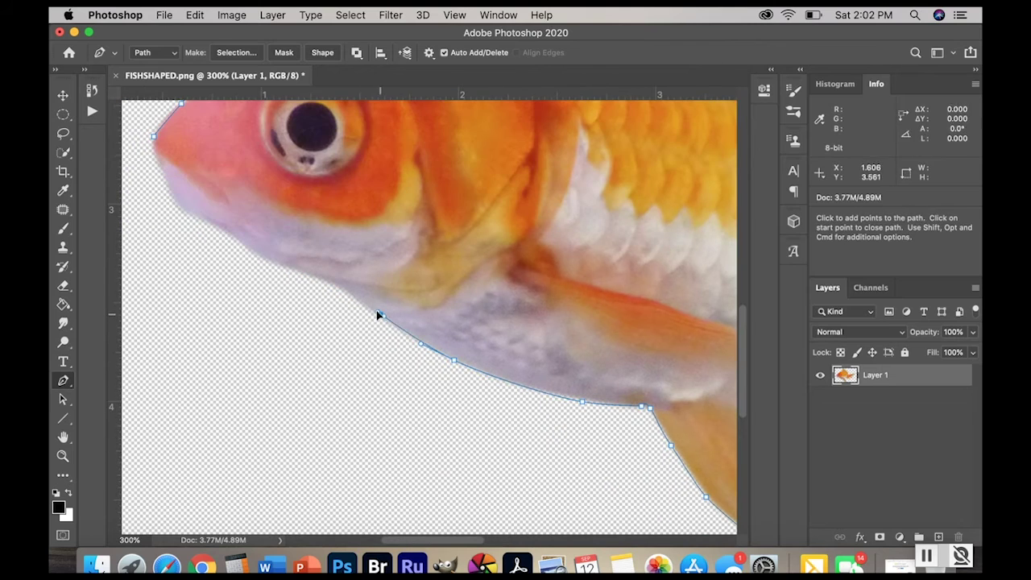
- Trace the underside of the head from below the gill forward along the jaw to the chin
{"action": "left_click", "coordinate": [336, 284]}
{"action": "left_click", "coordinate": [267, 258]}
{"action": "left_click", "coordinate": [249, 249]}
{"action": "left_click", "coordinate": [241, 240]}
{"action": "left_click", "coordinate": [225, 229]}
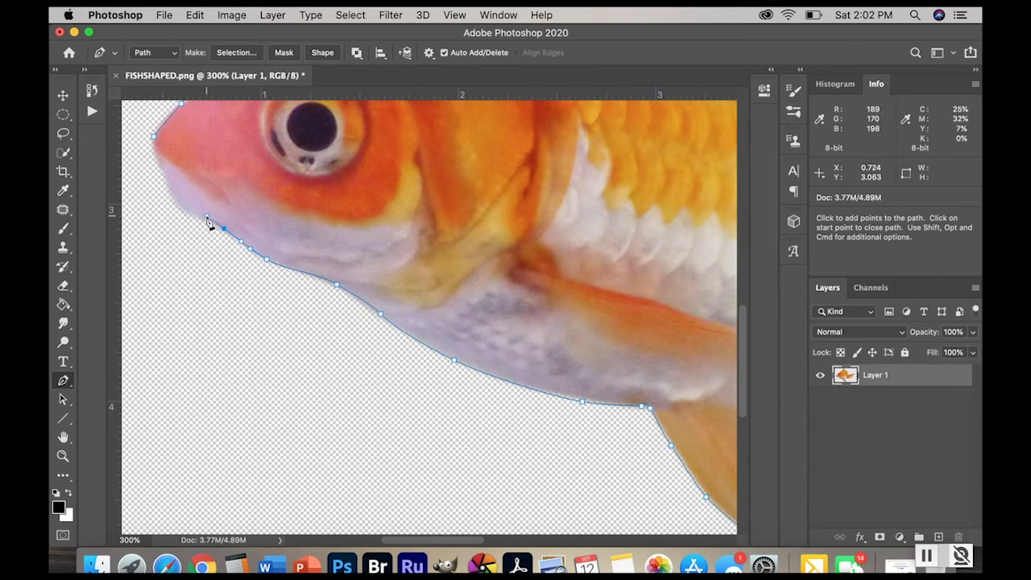
- Trace around the chin and mouth and close the path at its starting anchor on the snout
{"action": "left_click", "coordinate": [182, 209]}
{"action": "left_click", "coordinate": [173, 200]}
{"action": "left_click", "coordinate": [172, 191]}
{"action": "left_click", "coordinate": [166, 173]}
{"action": "left_click", "coordinate": [154, 139]}
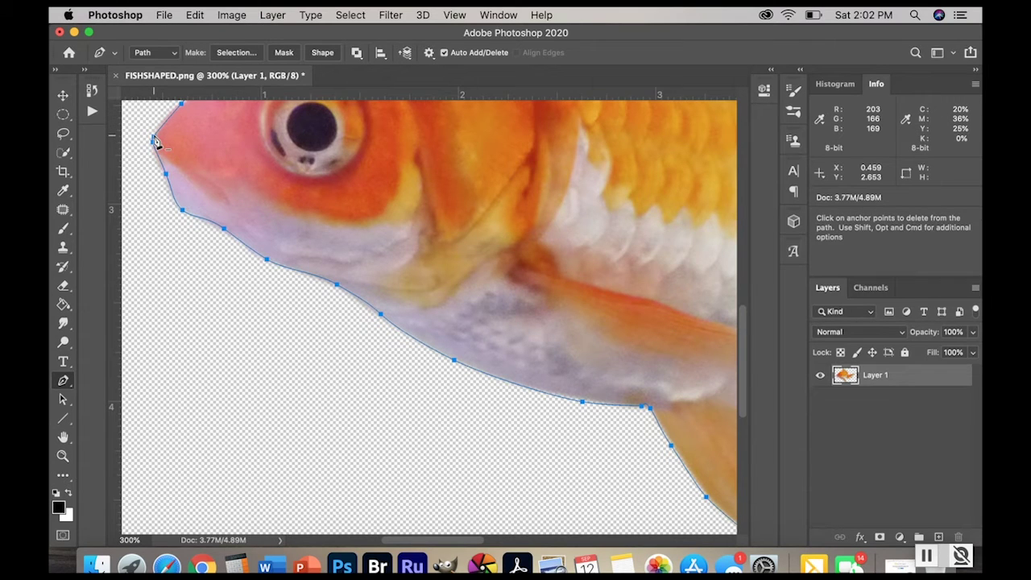
- Convert the closed fish path into a new anti-aliased selection with a feather radius of 0 pixels
{"action": "double_click", "coordinate": [63, 439]}
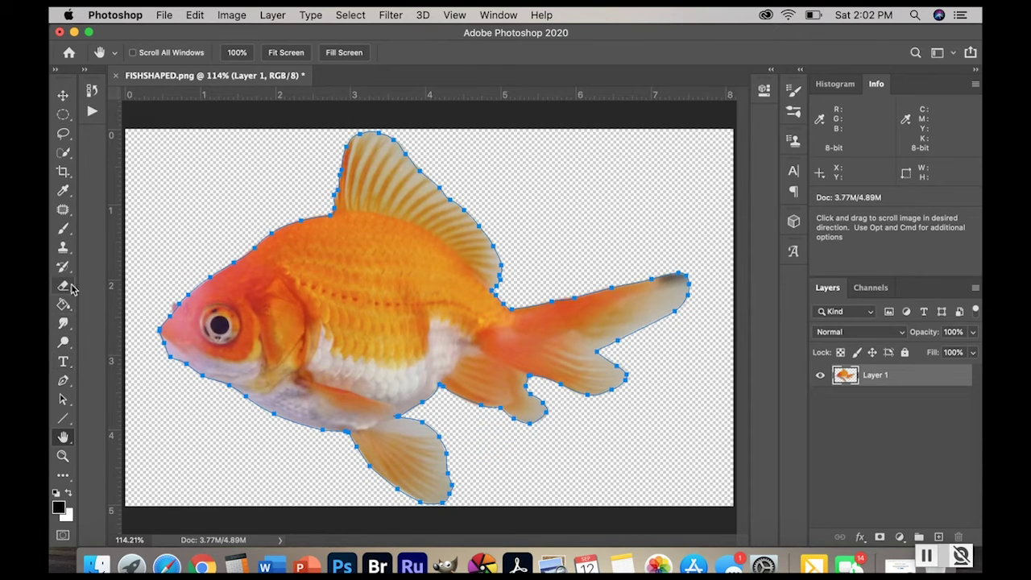
{"action": "left_click", "coordinate": [64, 381]}
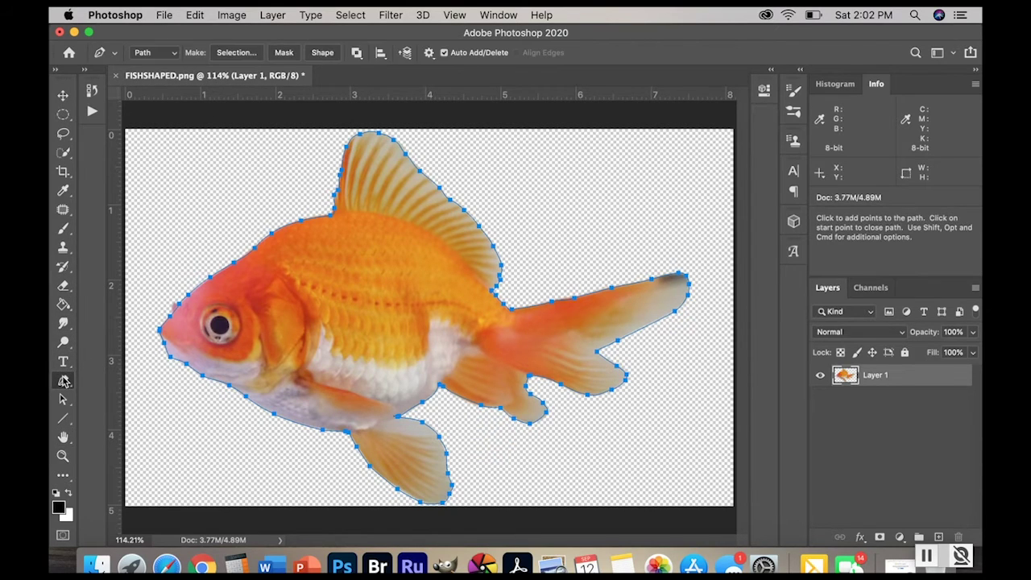
{"action": "left_click", "coordinate": [236, 53]}
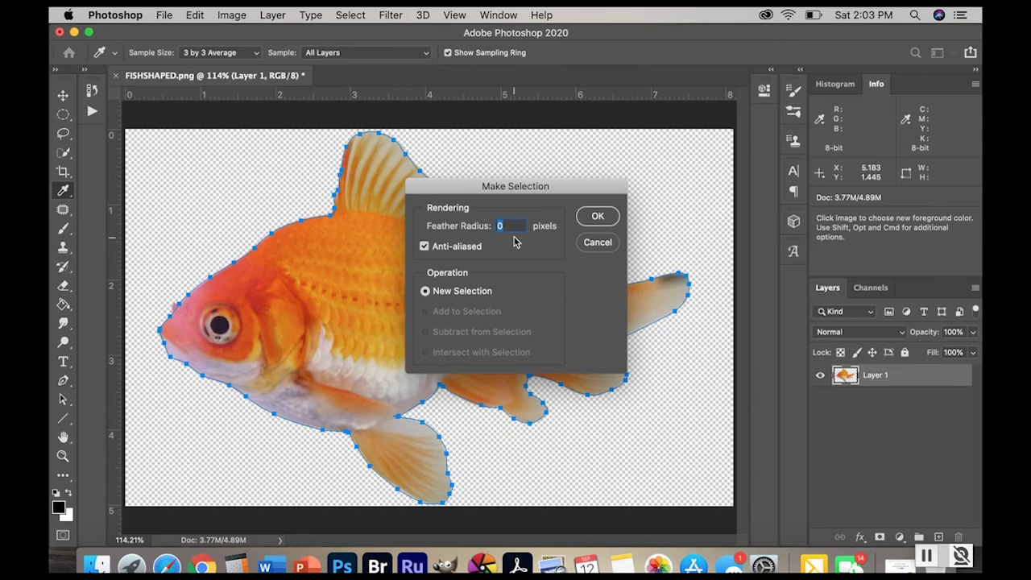
{"action": "left_click", "coordinate": [597, 218]}
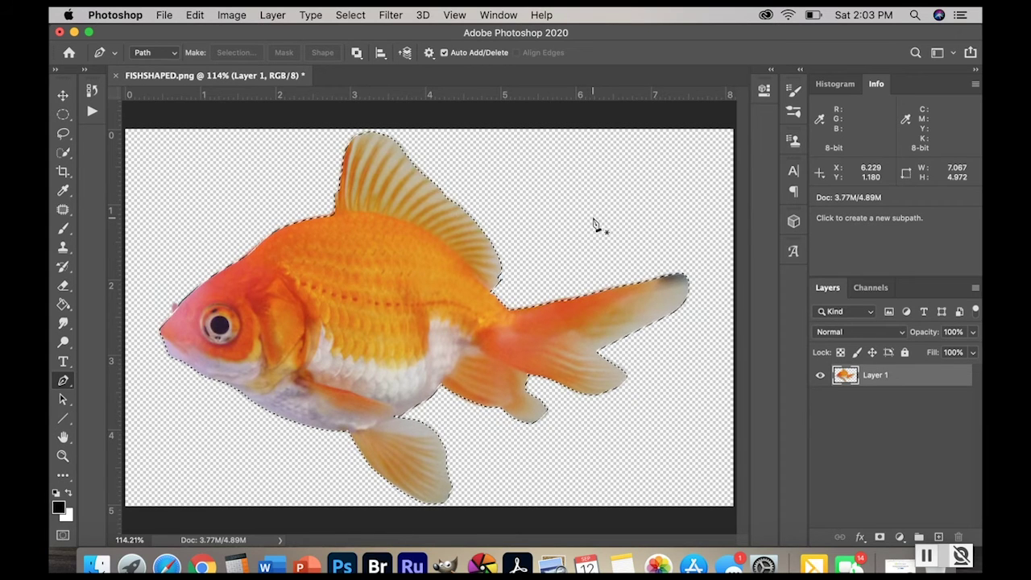
- Add a new layer and fill the fish selection on it with black using the Paint Bucket
{"action": "left_click", "coordinate": [939, 537]}
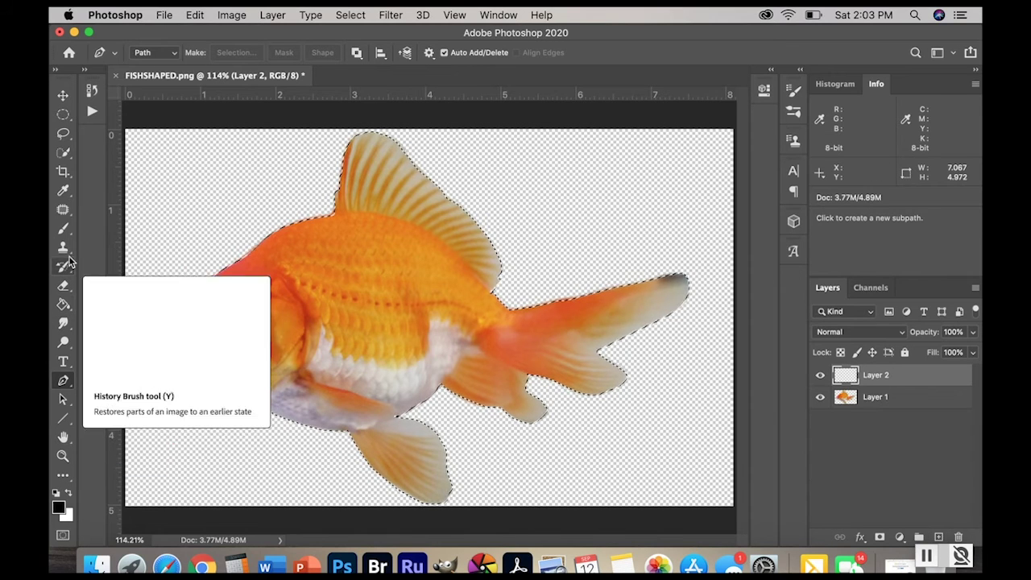
{"action": "left_click", "coordinate": [63, 304]}
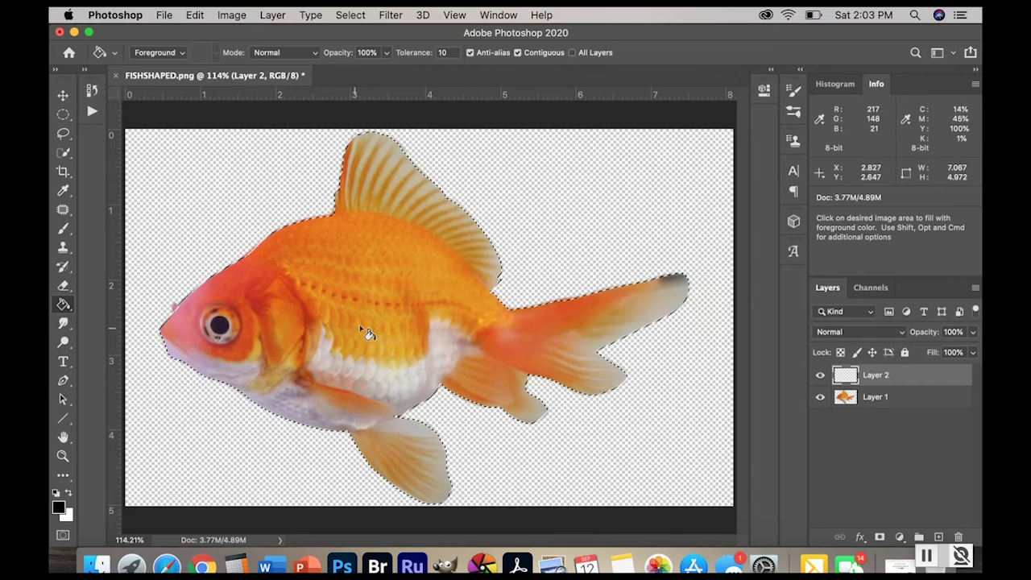
{"action": "left_click", "coordinate": [373, 304]}
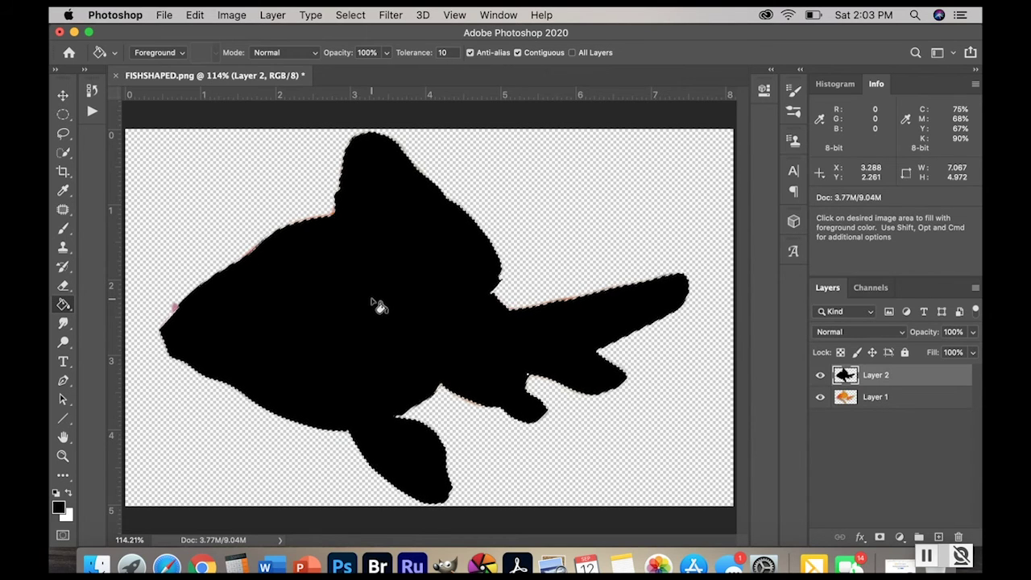
- Hide the original goldfish layer and deselect the fish outline
{"action": "left_click", "coordinate": [820, 397]}
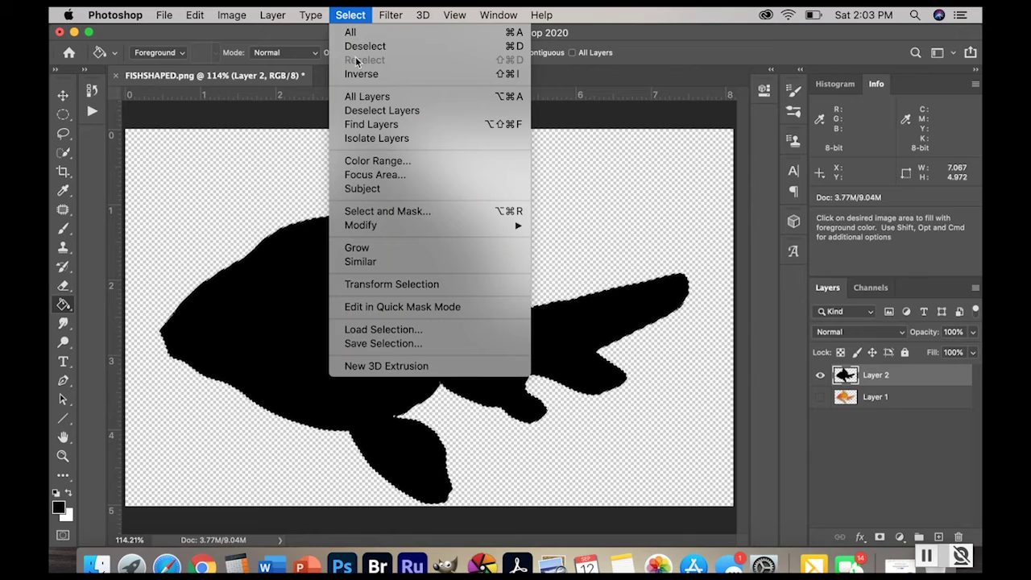
{"action": "left_click", "coordinate": [353, 47]}
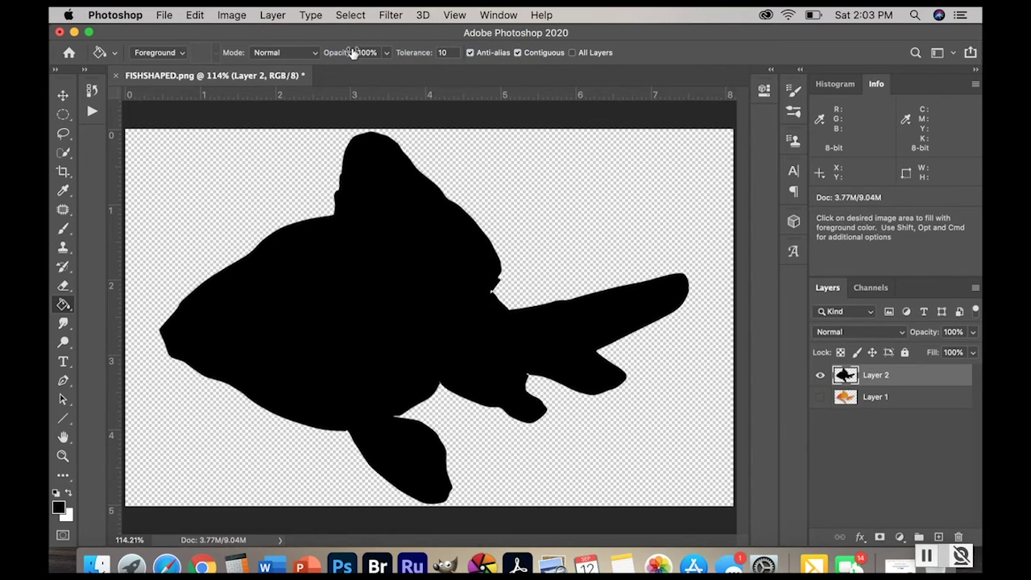
- Show the goldfish layer again and examine the black silhouette's edges at 400% for parts of the fish left uncovered
{"action": "left_click", "coordinate": [62, 456]}
{"action": "left_click_drag", "start_coordinate": [228, 341], "coordinate": [223, 302]}
{"action": "left_click_drag", "start_coordinate": [215, 252], "coordinate": [165, 451]}
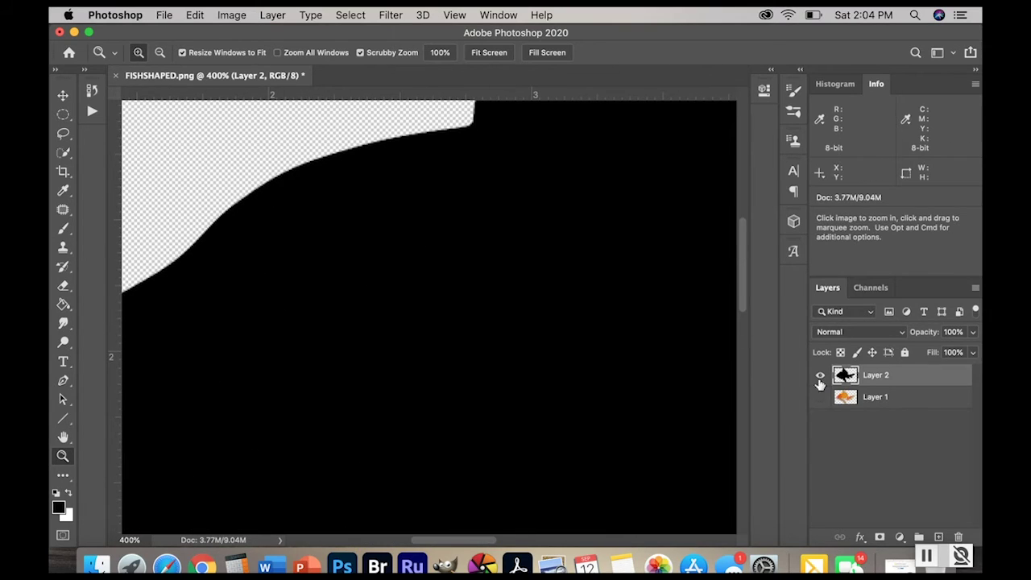
{"action": "left_click", "coordinate": [822, 397]}
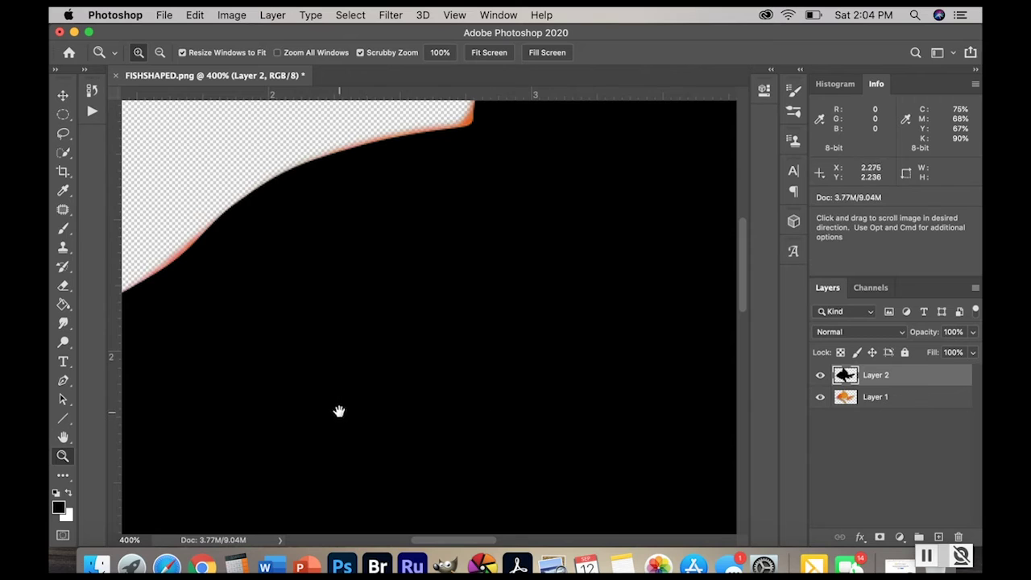
{"action": "left_click_drag", "start_coordinate": [341, 410], "coordinate": [543, 222]}
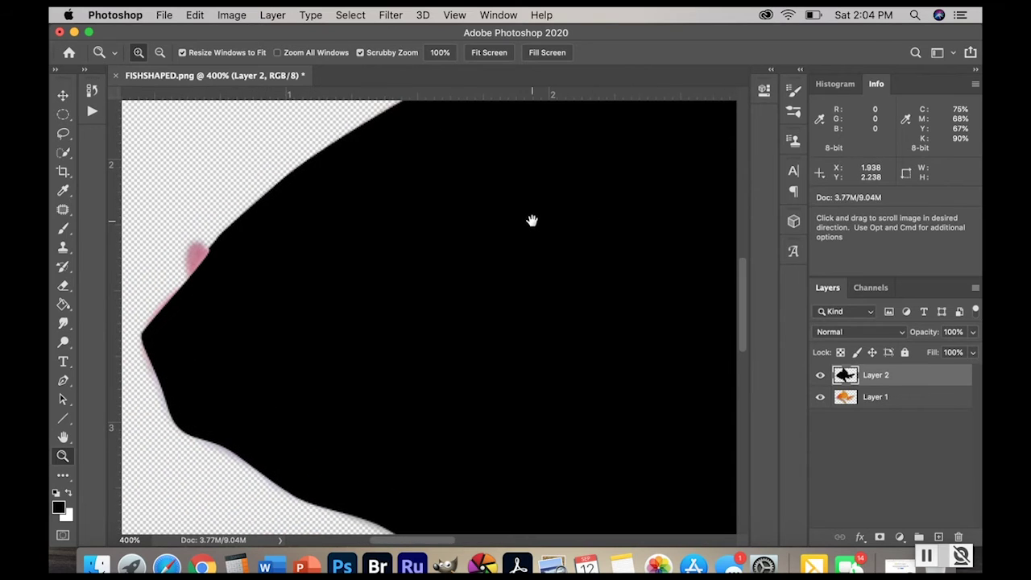
{"action": "left_click_drag", "start_coordinate": [478, 346], "coordinate": [223, 132]}
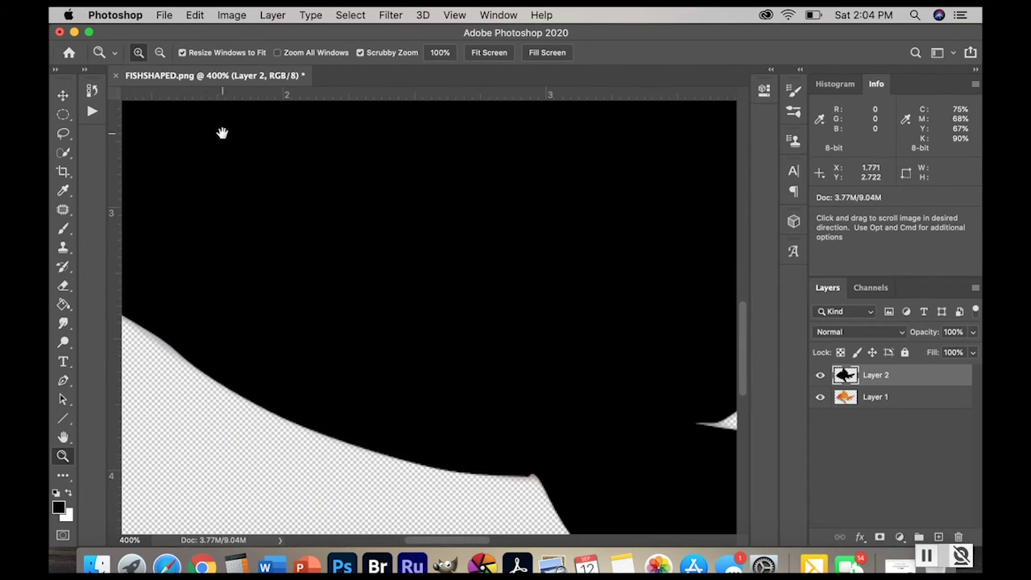
{"action": "left_click_drag", "start_coordinate": [414, 368], "coordinate": [96, 218]}
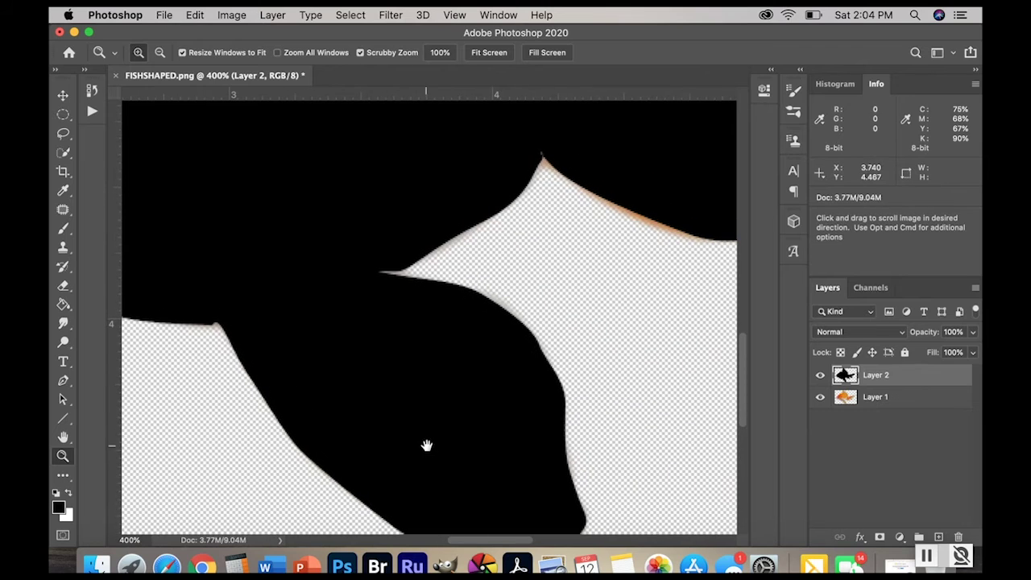
{"action": "left_click_drag", "start_coordinate": [426, 442], "coordinate": [242, 463]}
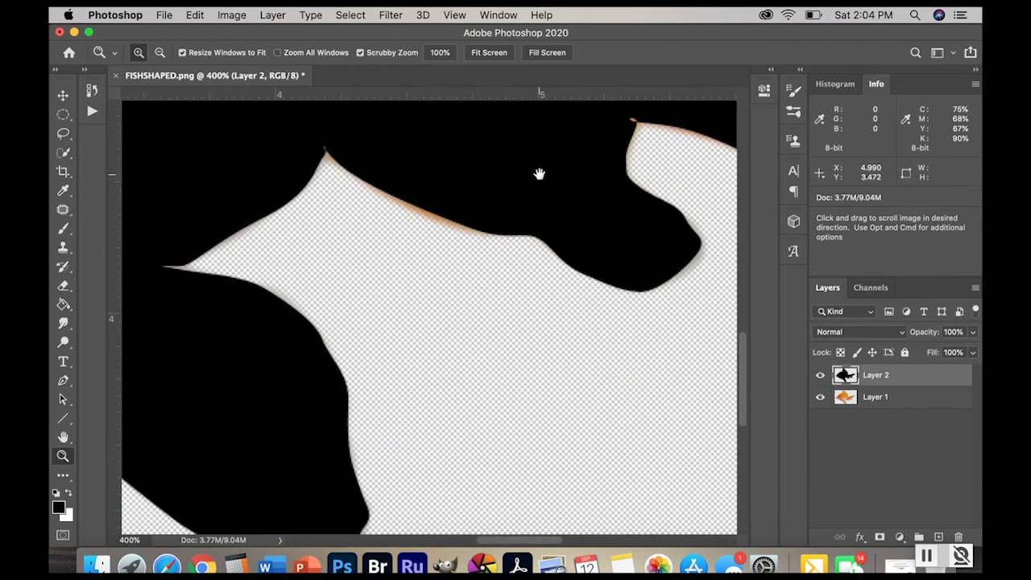
{"action": "left_click_drag", "start_coordinate": [539, 170], "coordinate": [295, 448]}
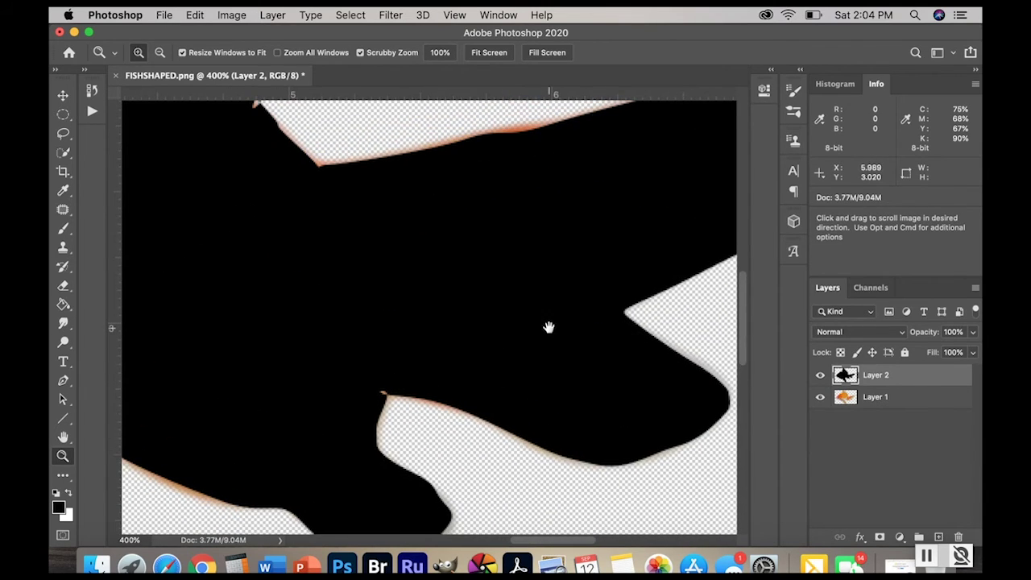
{"action": "left_click_drag", "start_coordinate": [550, 327], "coordinate": [384, 518]}
{"action": "left_click_drag", "start_coordinate": [681, 270], "coordinate": [923, 273]}
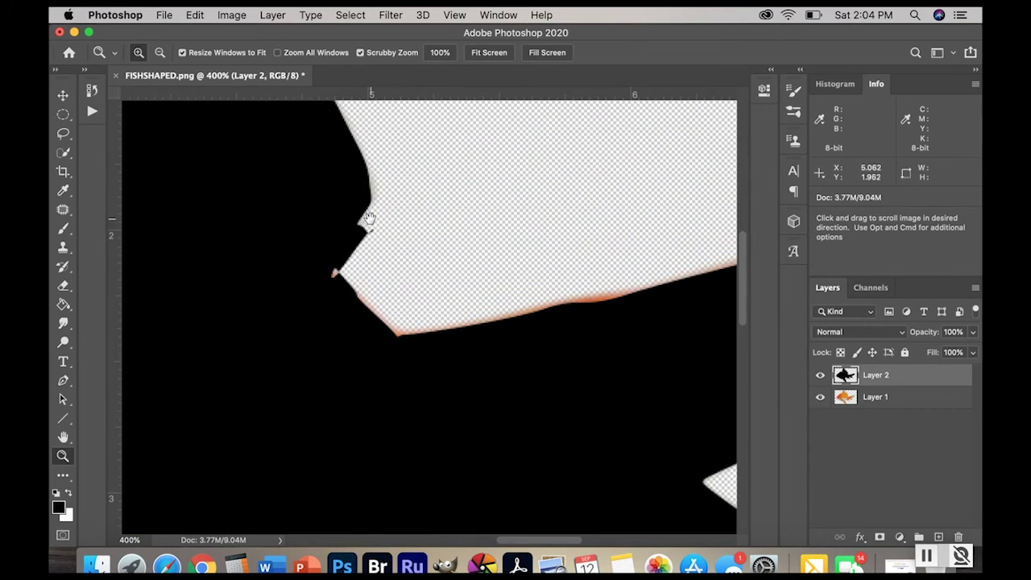
{"action": "left_click_drag", "start_coordinate": [302, 274], "coordinate": [489, 520]}
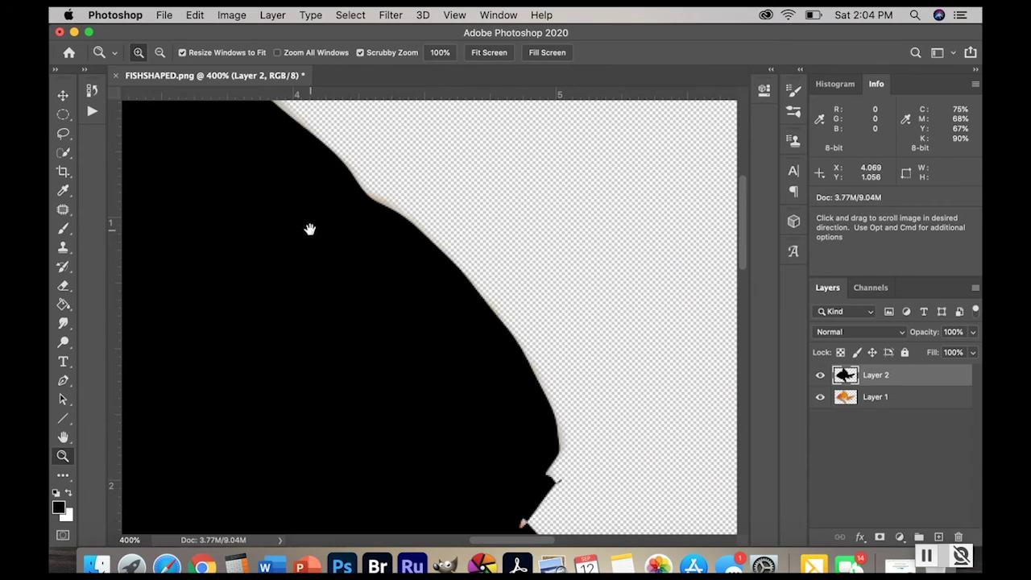
{"action": "left_click_drag", "start_coordinate": [311, 228], "coordinate": [593, 523]}
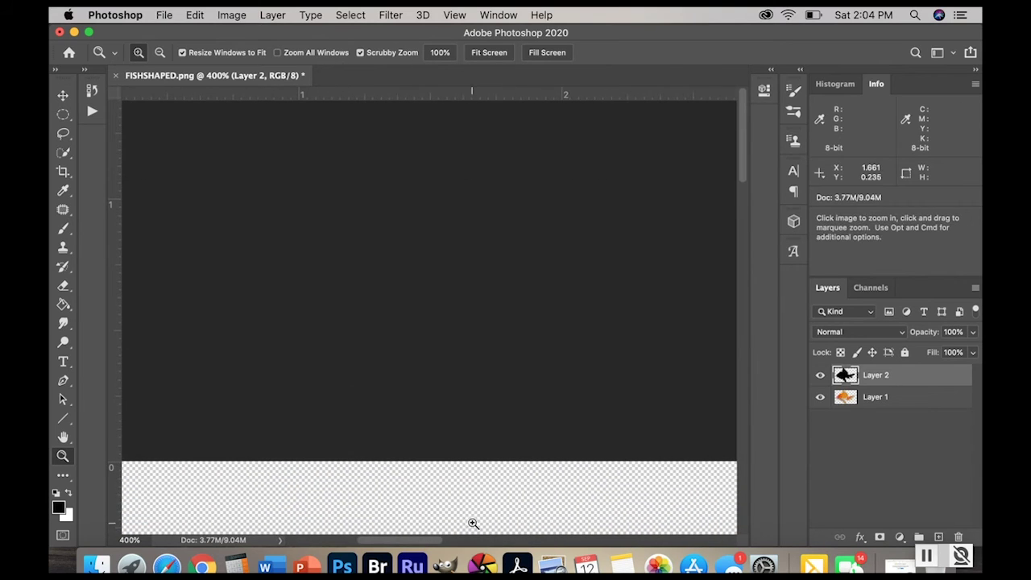
{"action": "left_click", "coordinate": [63, 438]}
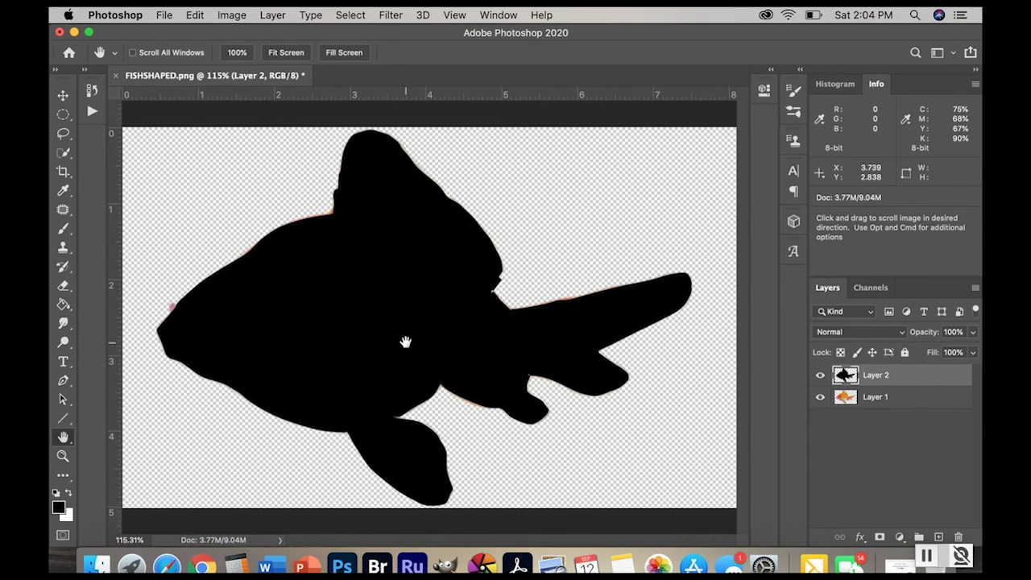
- Set up saving a JPEG copy, naming it with the author's initial and surname followed by "_pen_tool"
{"action": "left_click", "coordinate": [166, 15]}
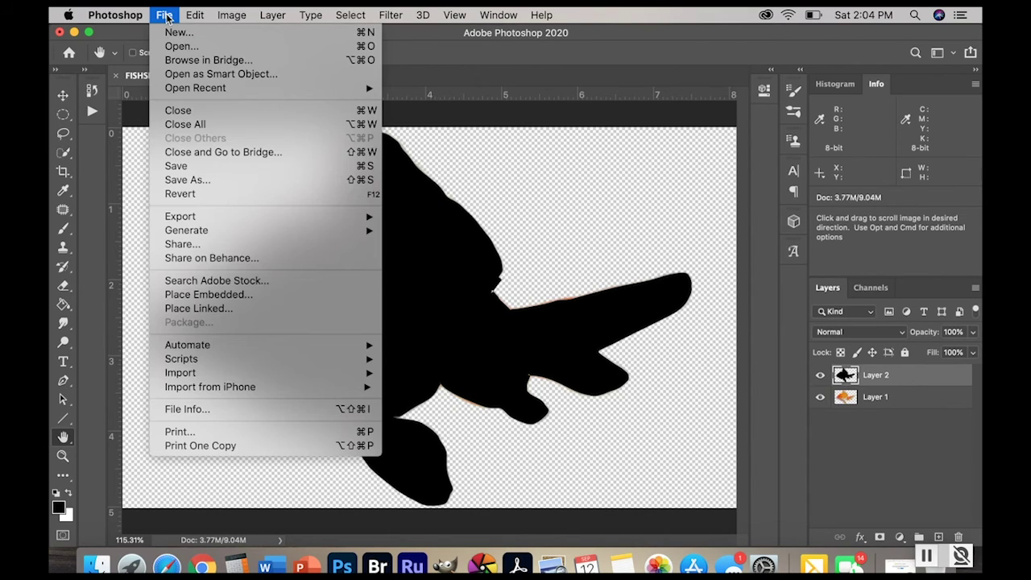
{"action": "left_click", "coordinate": [201, 179]}
{"action": "key", "text": "super+a"}
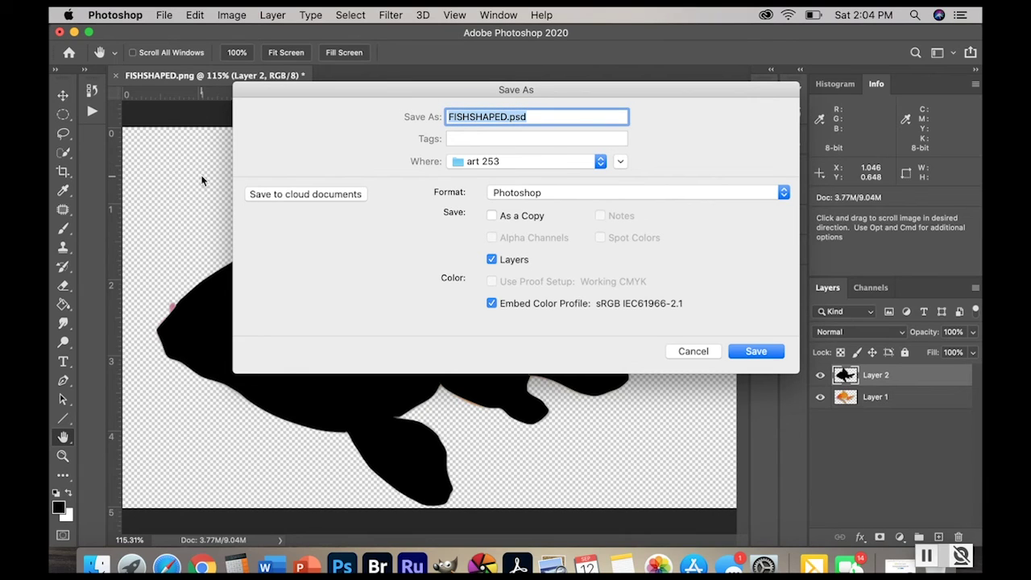
{"action": "key", "text": "BackSpace"}
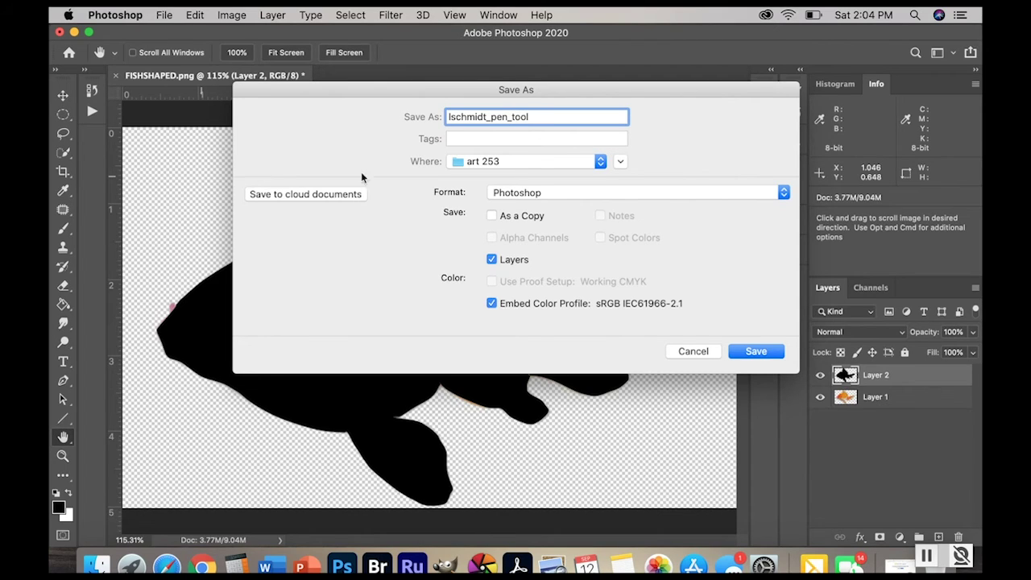
{"action": "left_click", "coordinate": [783, 193]}
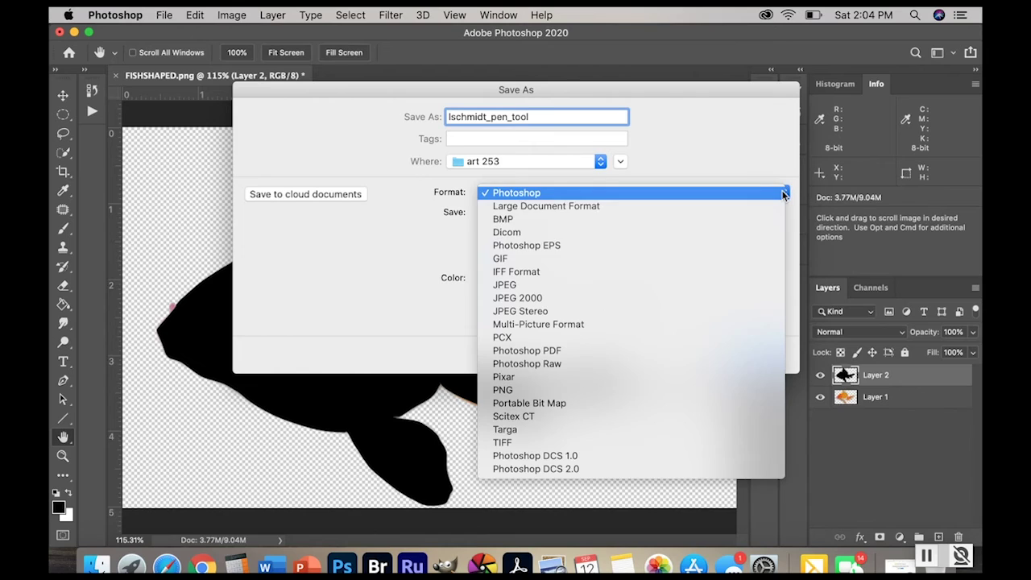
{"action": "left_click", "coordinate": [505, 285]}
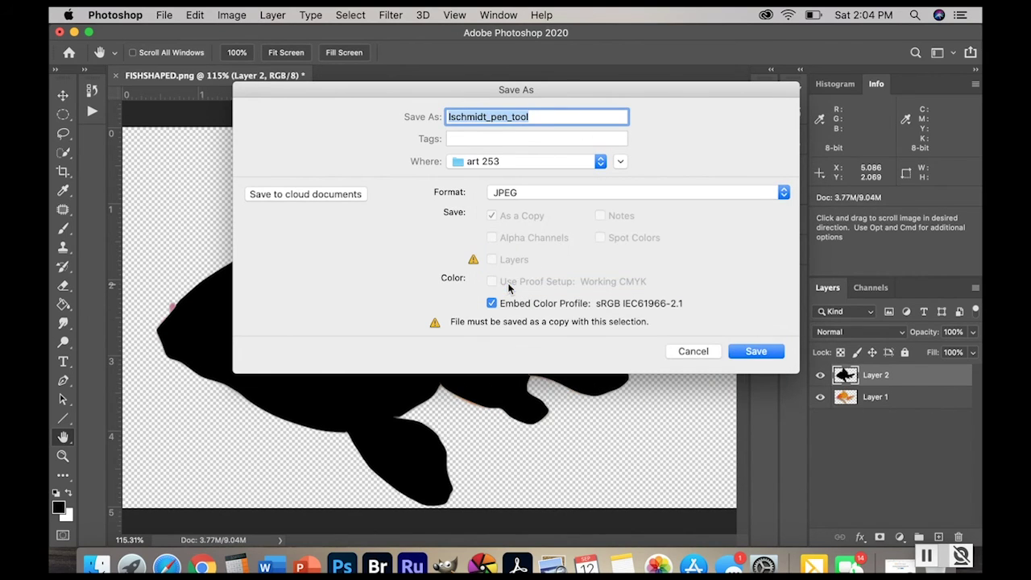
- Save the JPEG copy to the Desktop with no matte, quality 12 (Maximum) and the Baseline ("Standard") format option
{"action": "left_click", "coordinate": [600, 163]}
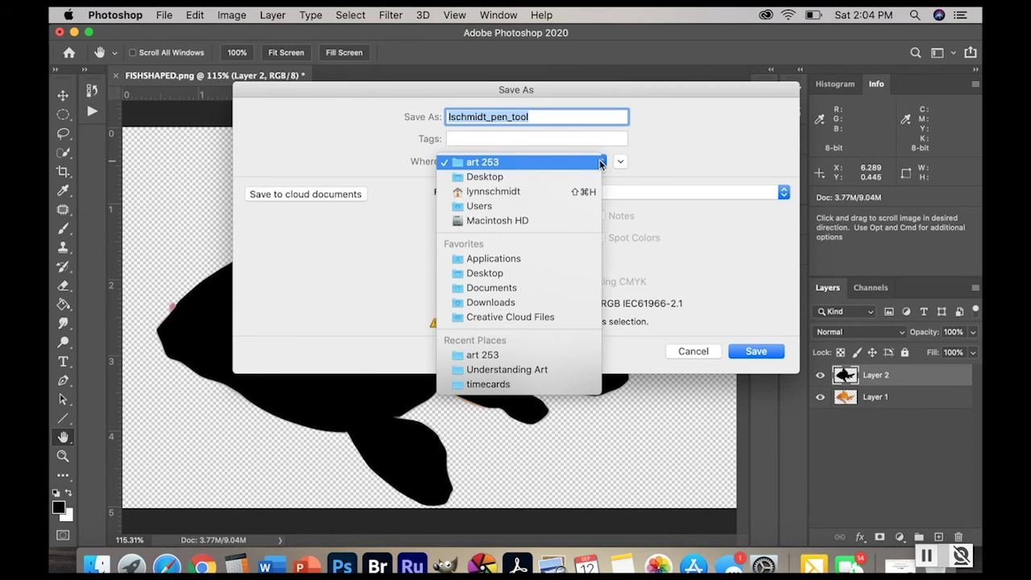
{"action": "left_click", "coordinate": [476, 176]}
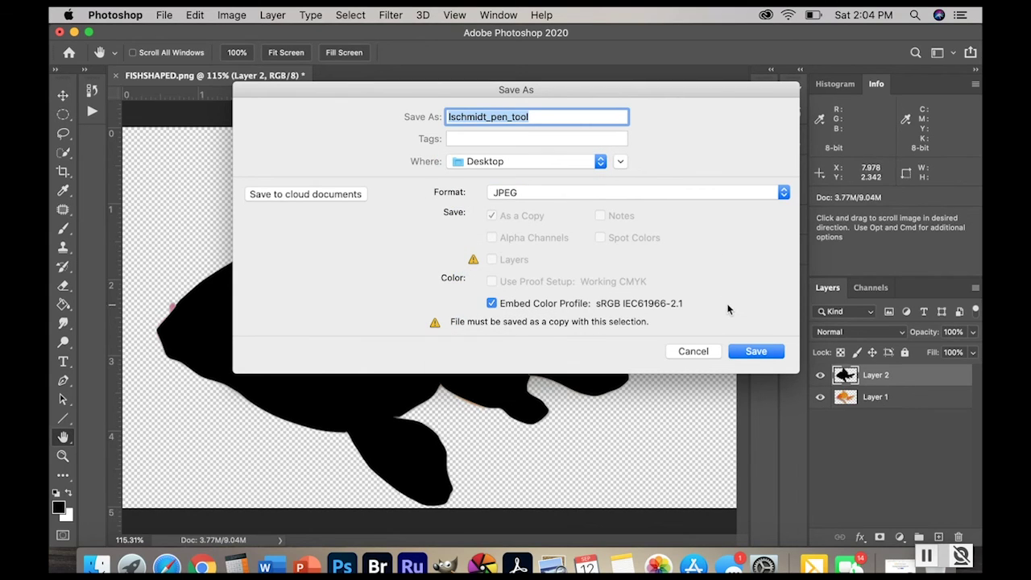
{"action": "left_click", "coordinate": [755, 352]}
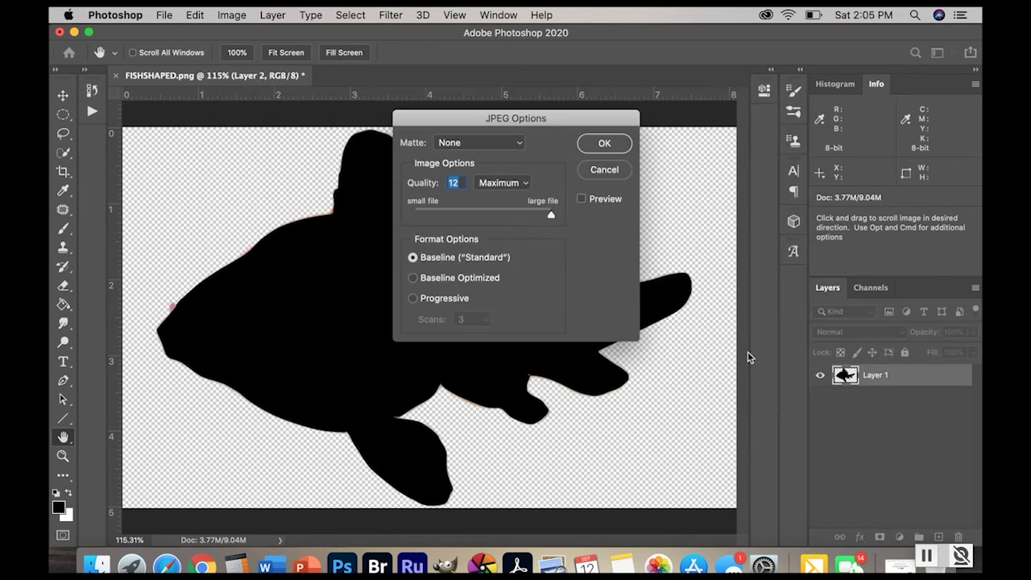
{"action": "left_click", "coordinate": [609, 150]}
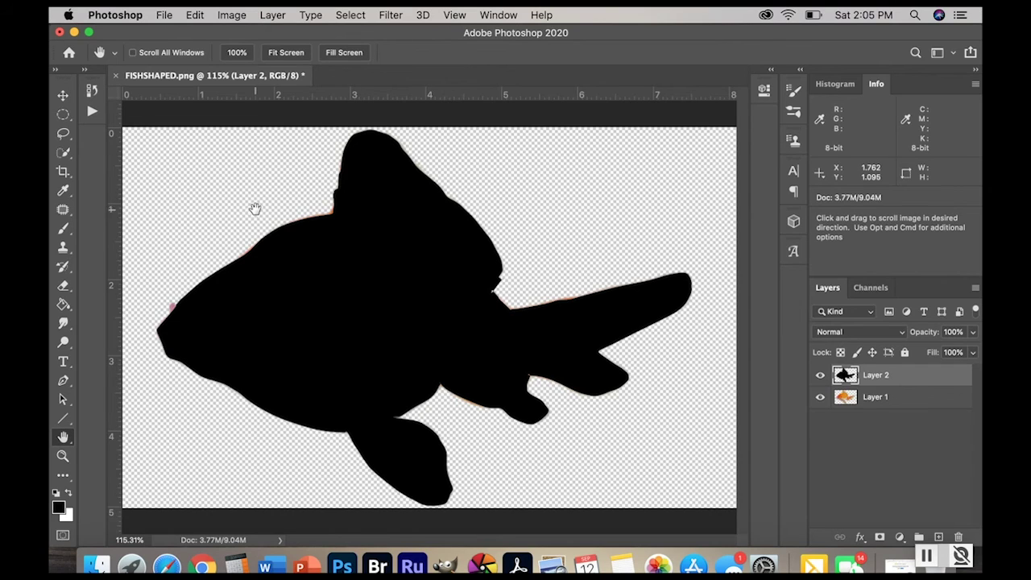
- Hide the black silhouette on Layer 2 and select the whole goldfish with the Quick Selection tool
{"action": "left_click", "coordinate": [820, 376]}
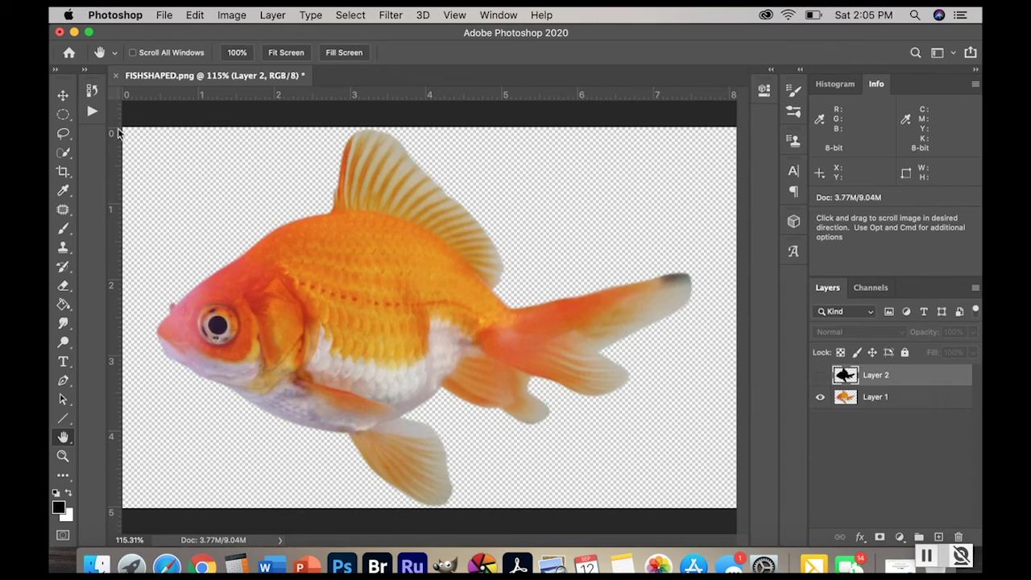
{"action": "left_click", "coordinate": [63, 153]}
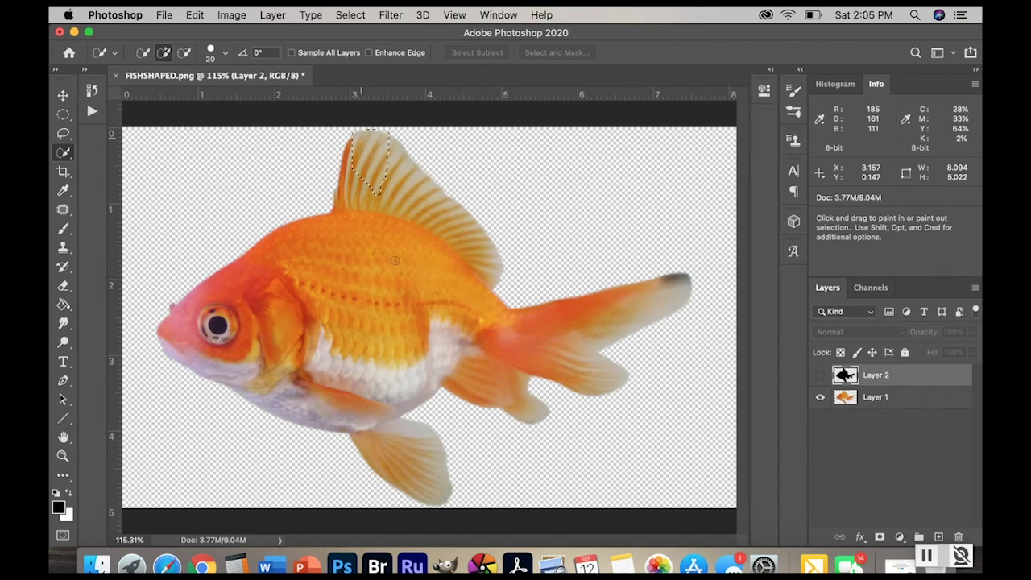
{"action": "left_click", "coordinate": [369, 181]}
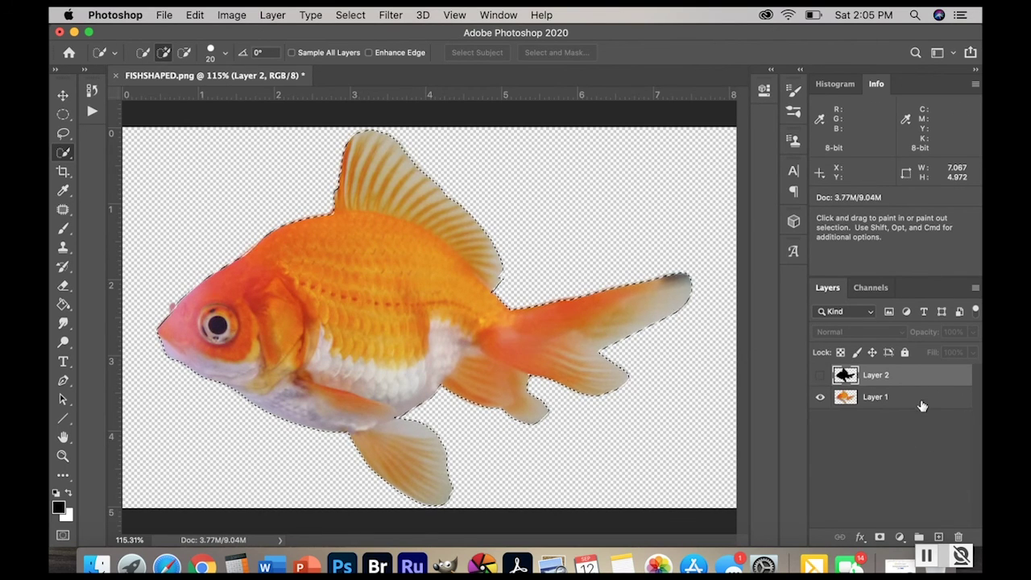
- Add a new layer, fill the fish selection on it with black using the Paint Bucket, and deselect the outline
{"action": "left_click", "coordinate": [941, 537]}
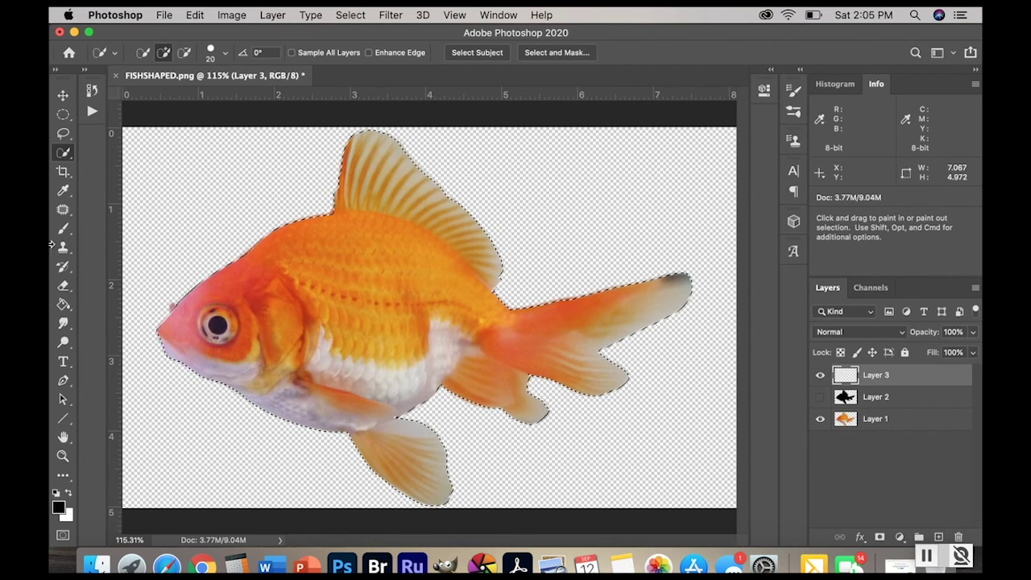
{"action": "left_click", "coordinate": [63, 306]}
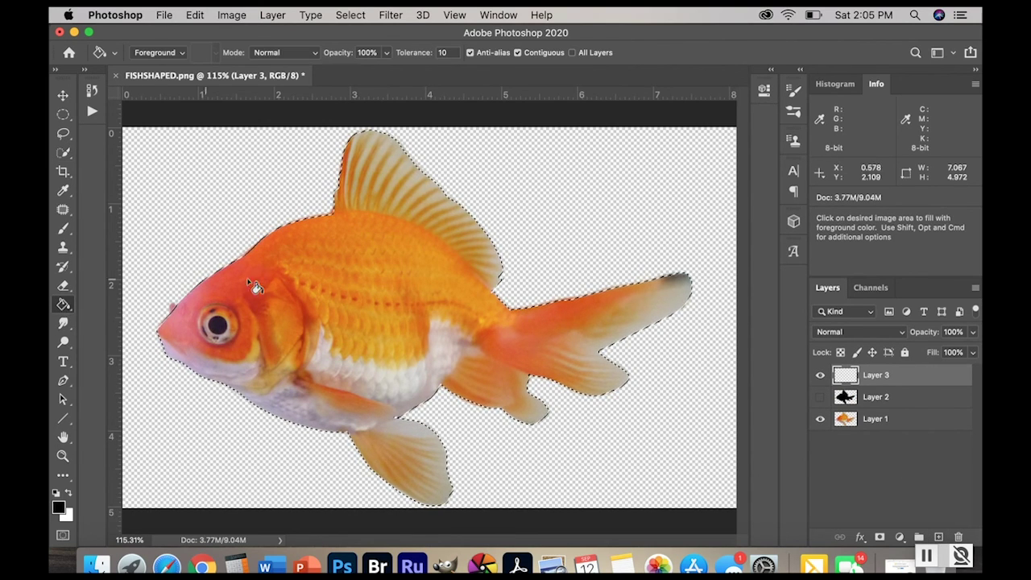
{"action": "left_click", "coordinate": [376, 307]}
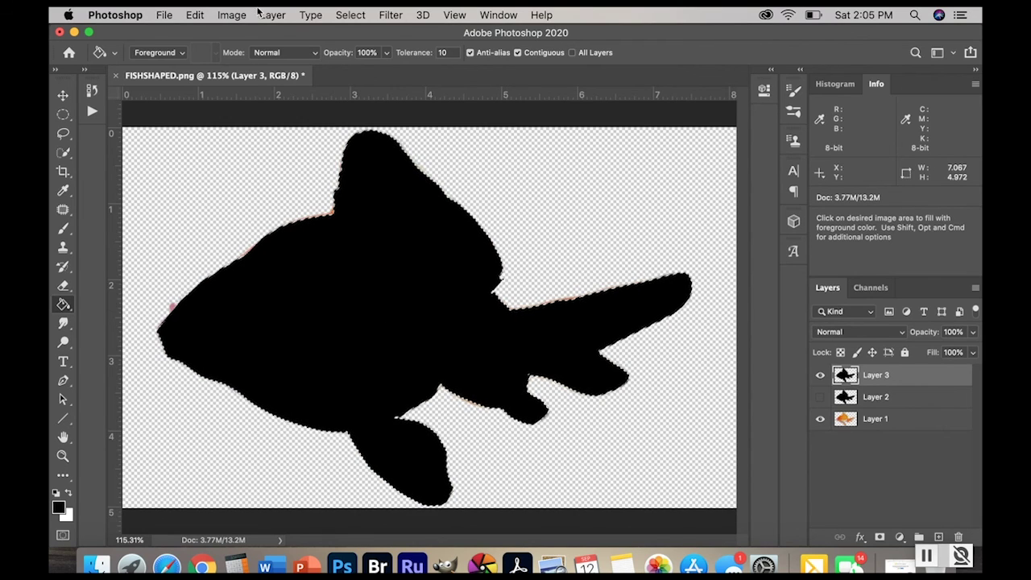
{"action": "left_click", "coordinate": [350, 15]}
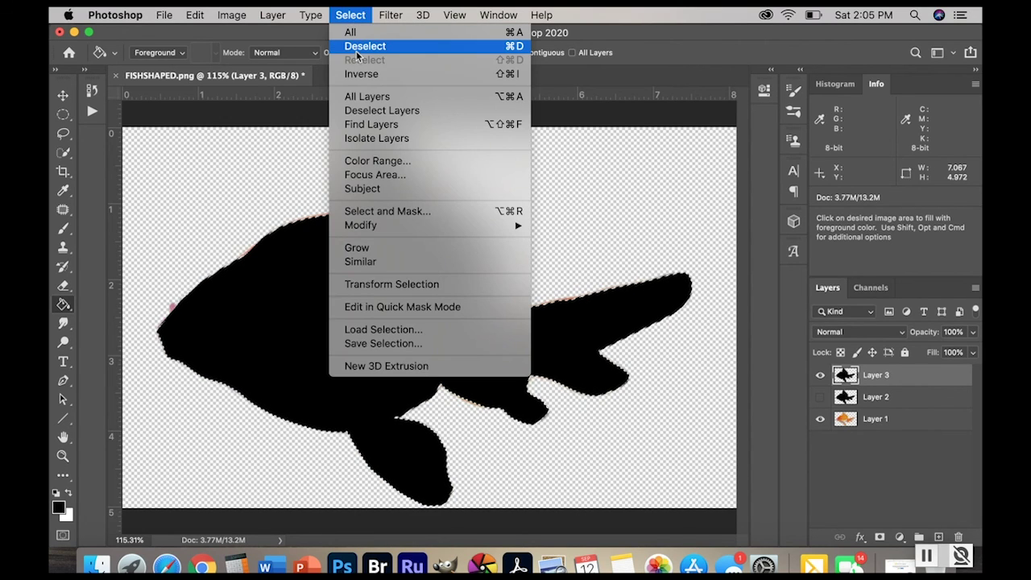
{"action": "left_click", "coordinate": [355, 45]}
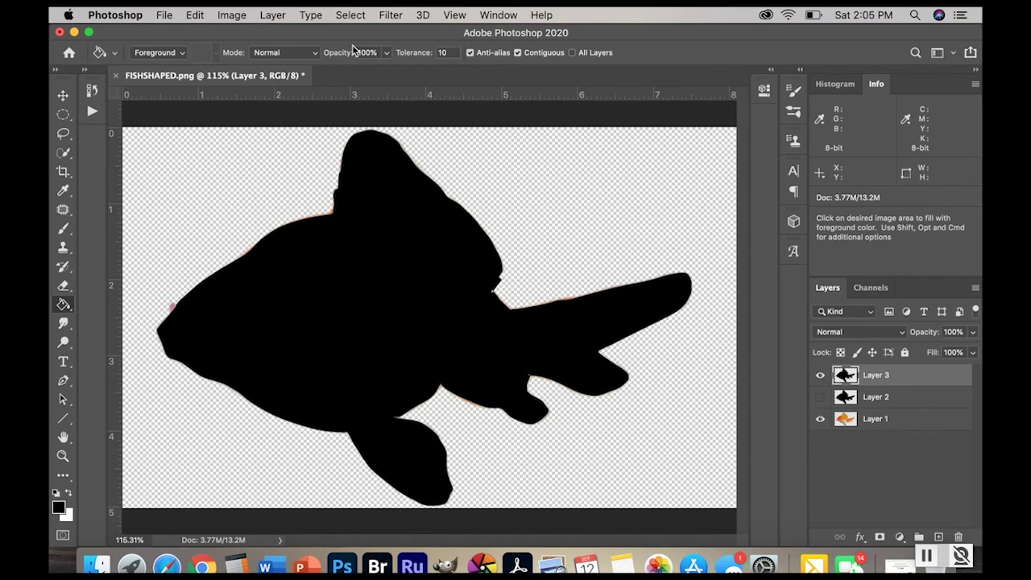
- Examine the new silhouette's edges at 300% around the back fin, the tail base and the lower fins
{"action": "left_click", "coordinate": [62, 456]}
{"action": "left_click", "coordinate": [240, 342]}
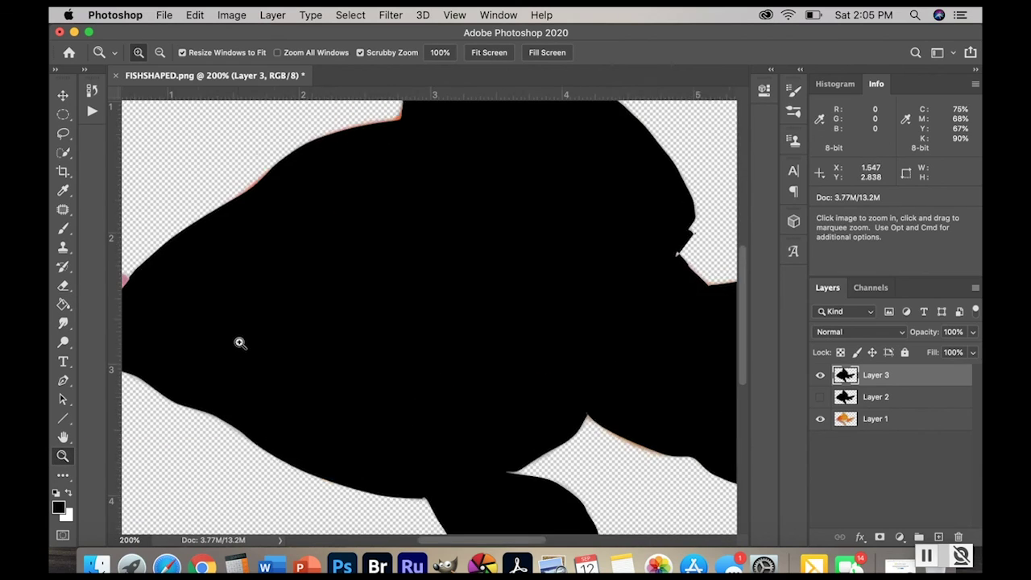
{"action": "left_click", "coordinate": [240, 343]}
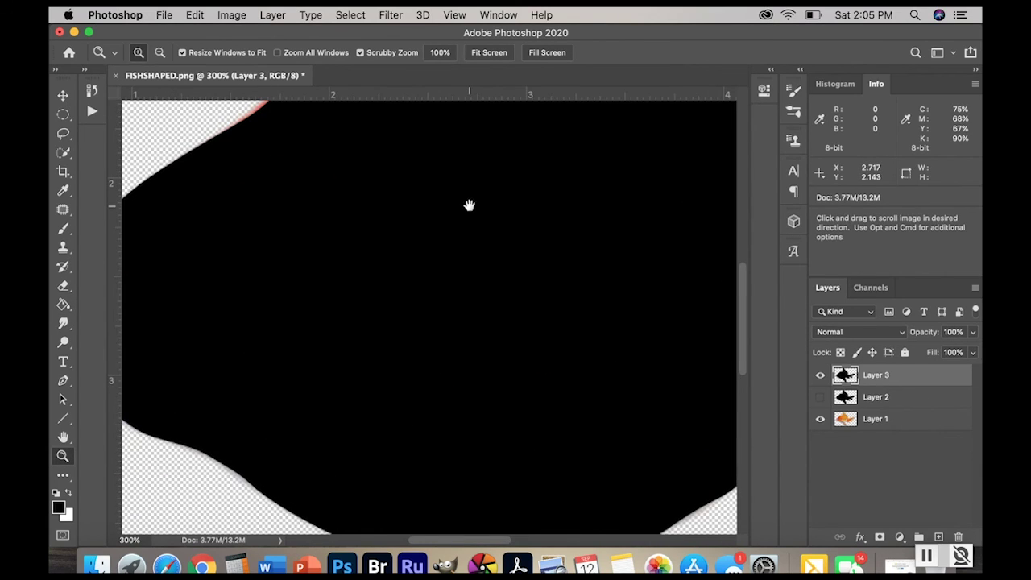
{"action": "left_click_drag", "start_coordinate": [470, 205], "coordinate": [138, 419]}
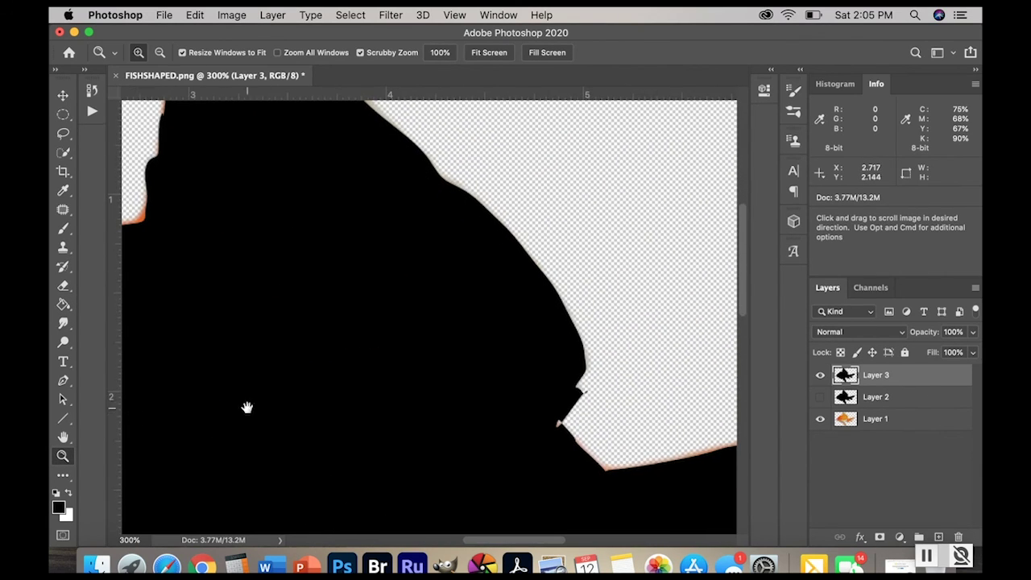
{"action": "left_click_drag", "start_coordinate": [485, 449], "coordinate": [435, 258]}
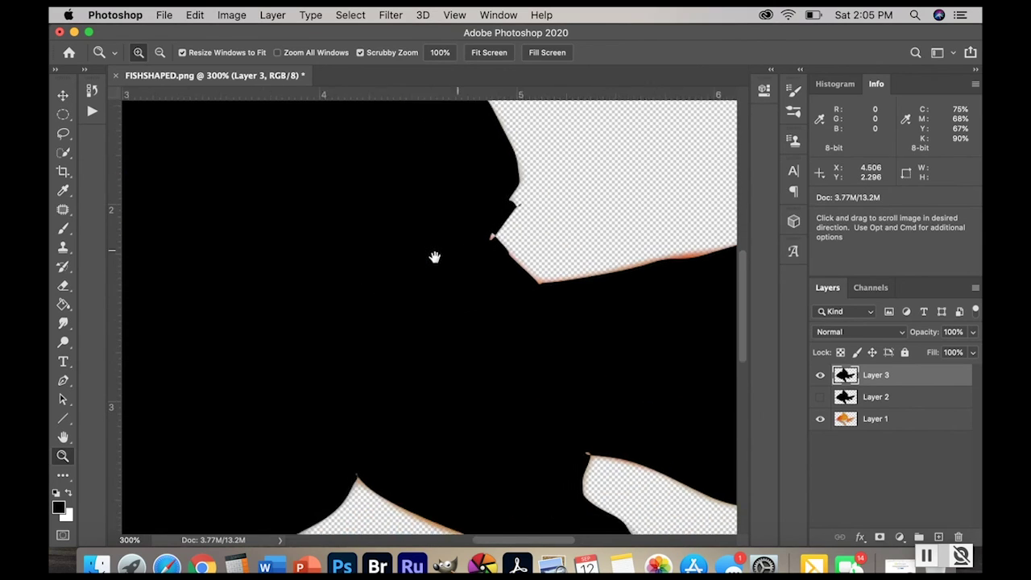
{"action": "left_click_drag", "start_coordinate": [532, 488], "coordinate": [594, 315]}
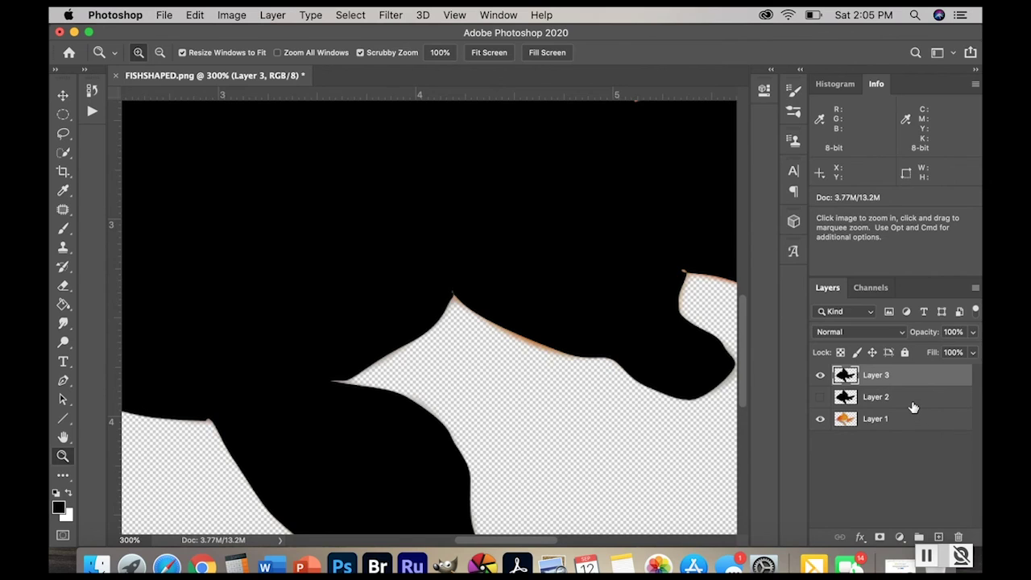
- Undo the deselection of the fish outline
{"action": "key", "text": "super+z"}
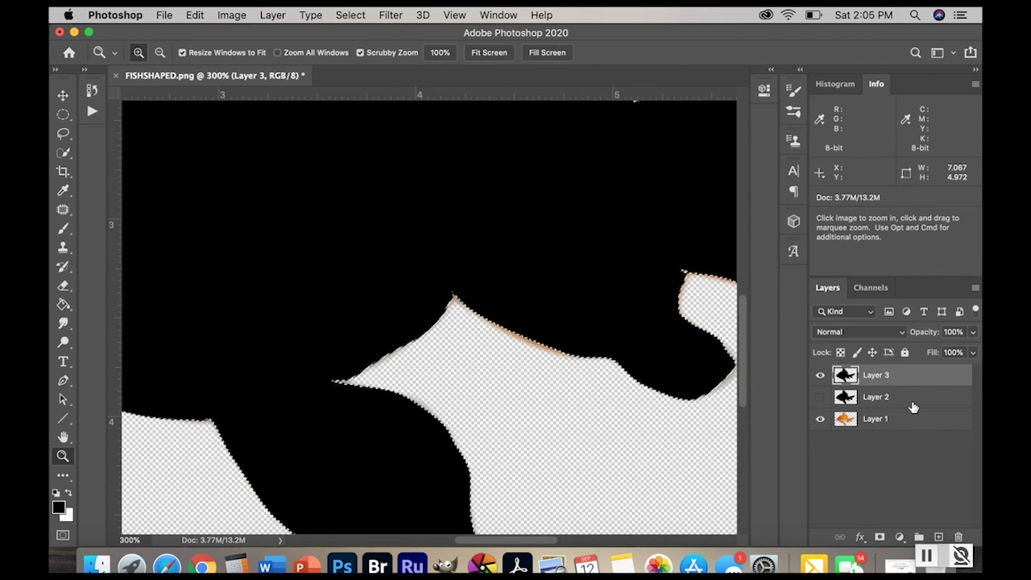